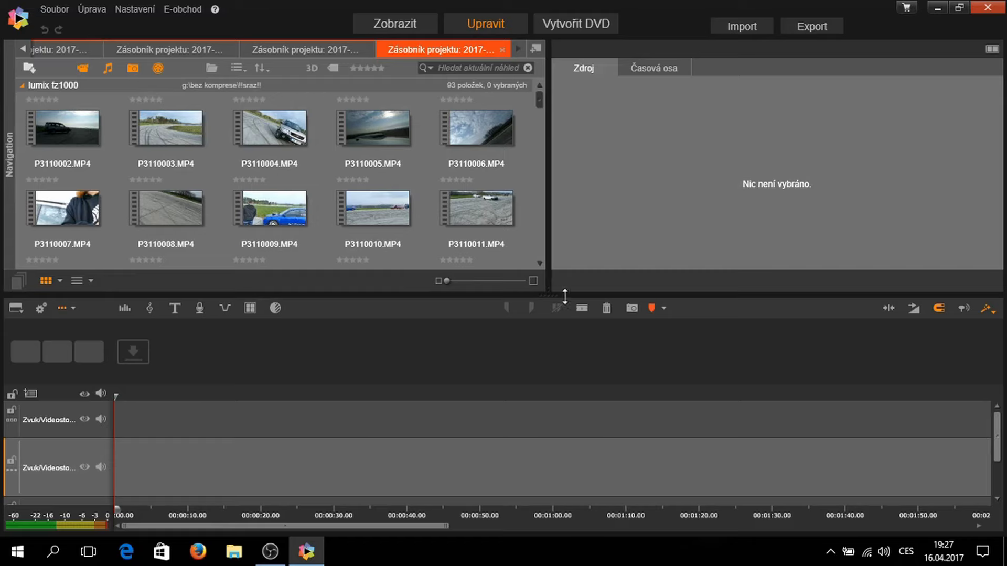
left_click_drag(546, 293, 548, 263)
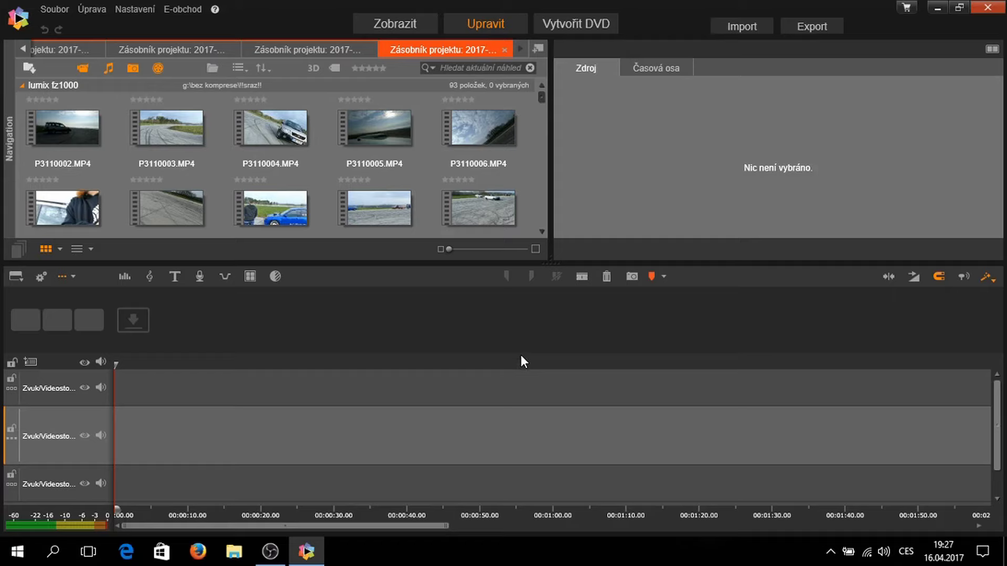
left_click_drag(559, 261, 549, 300)
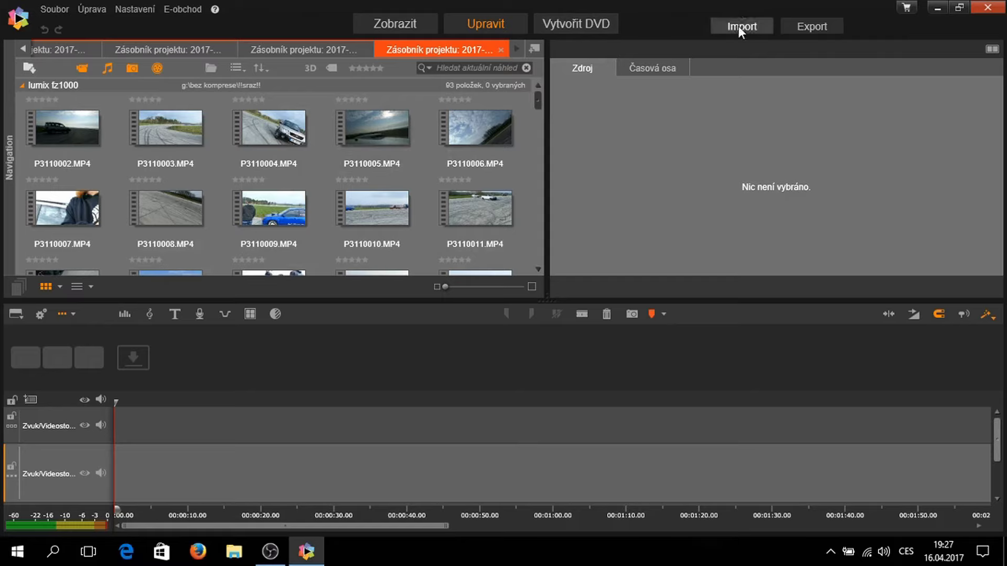
- Configure the default movie project format as HD 1920x1080/50i with first-clip format detection off, and confirm the settings
left_click(135, 9)
left_click(137, 24)
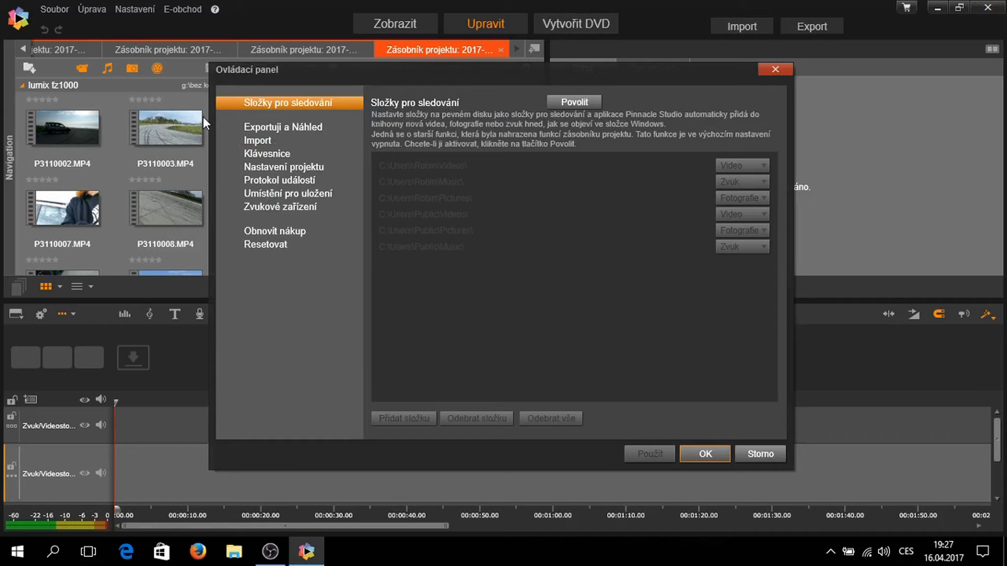
left_click(297, 168)
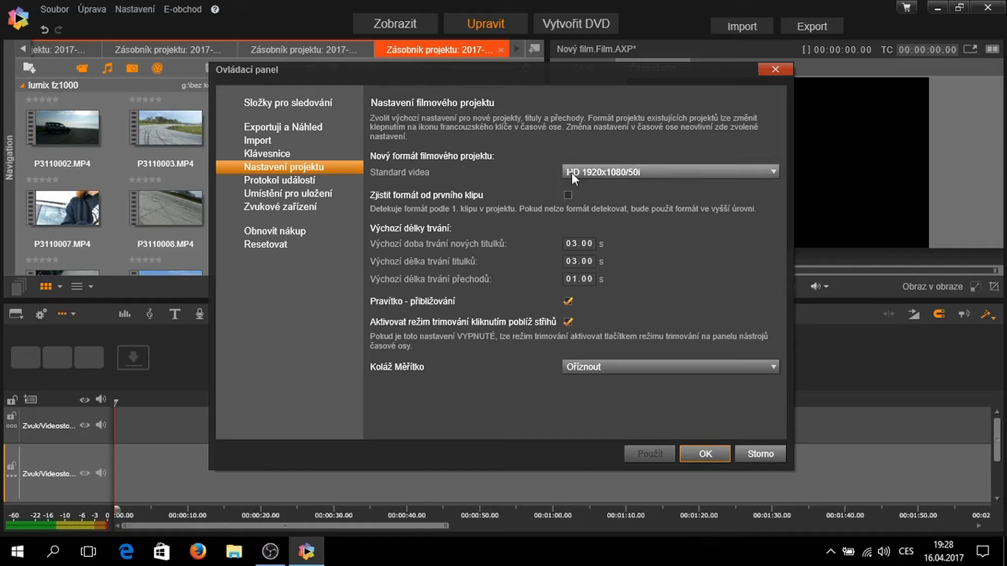
left_click(650, 178)
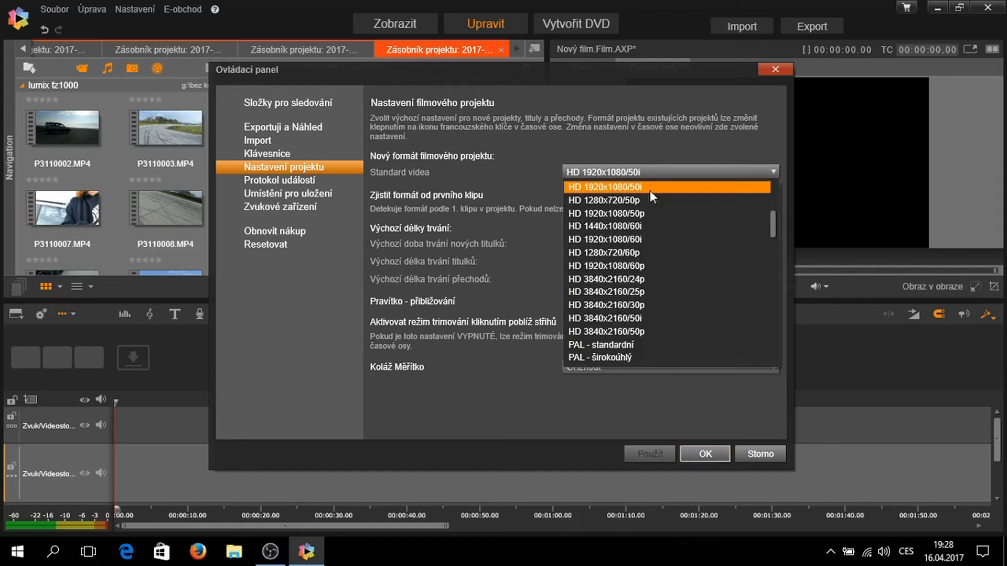
left_click(649, 190)
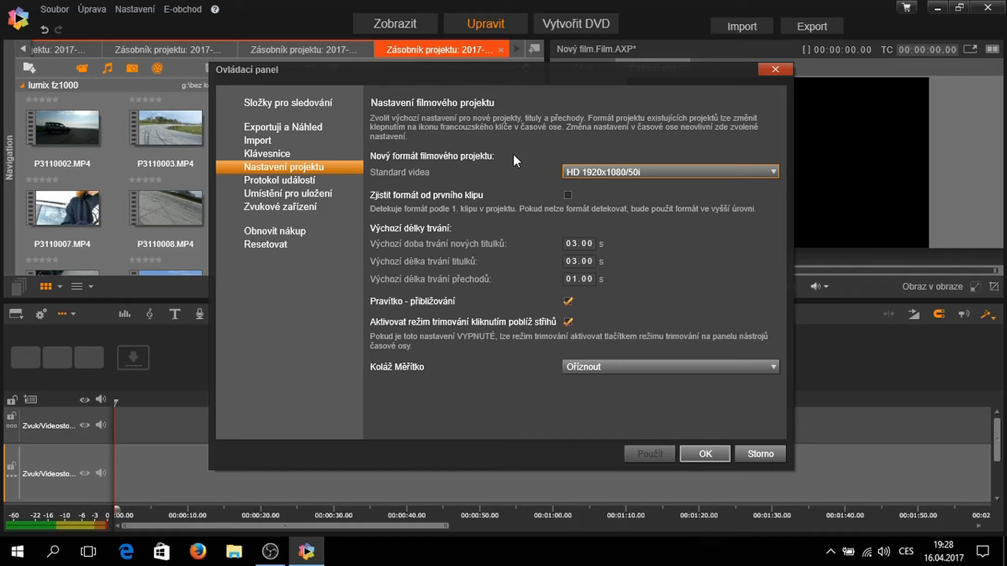
left_click(588, 176)
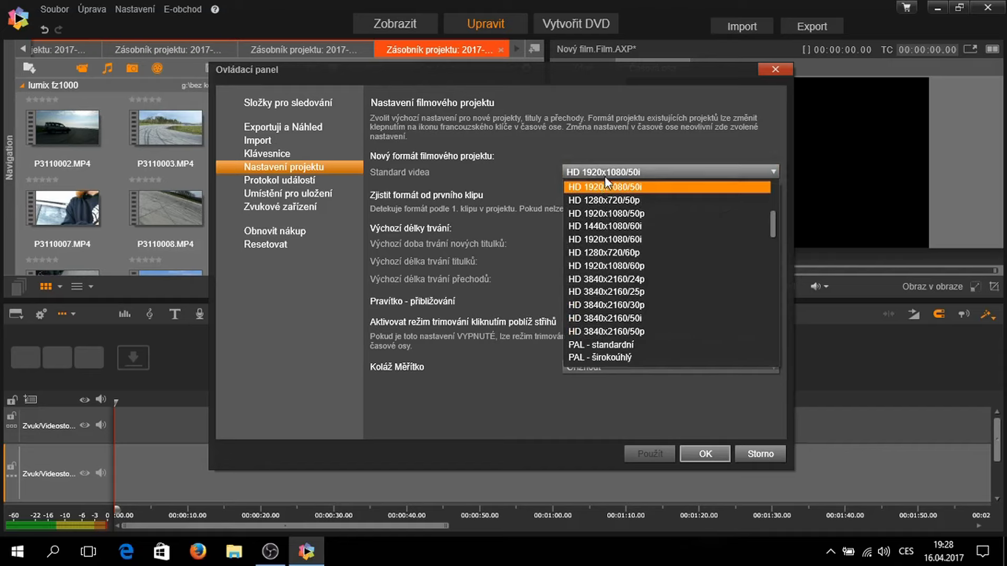
left_click(605, 176)
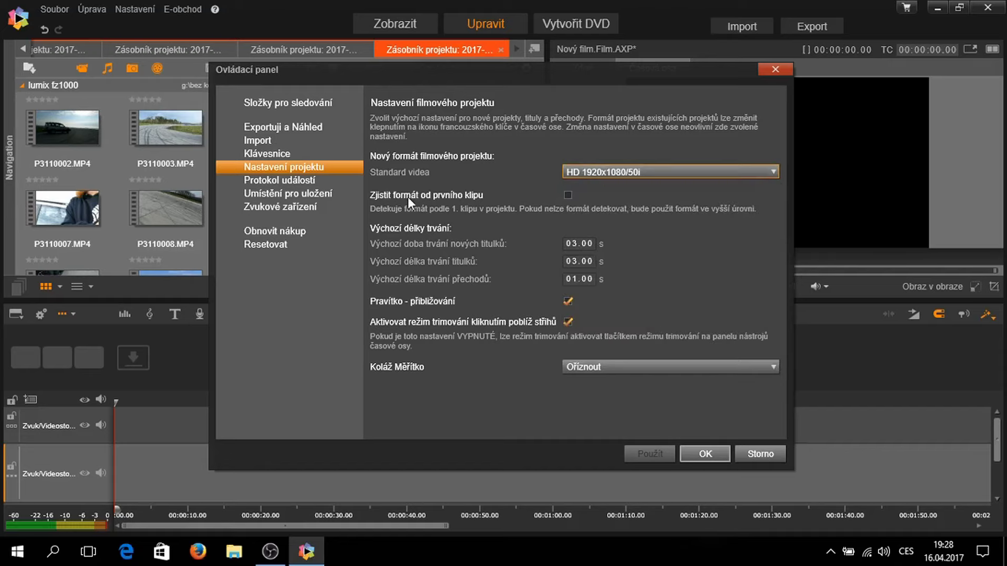
left_click(568, 196)
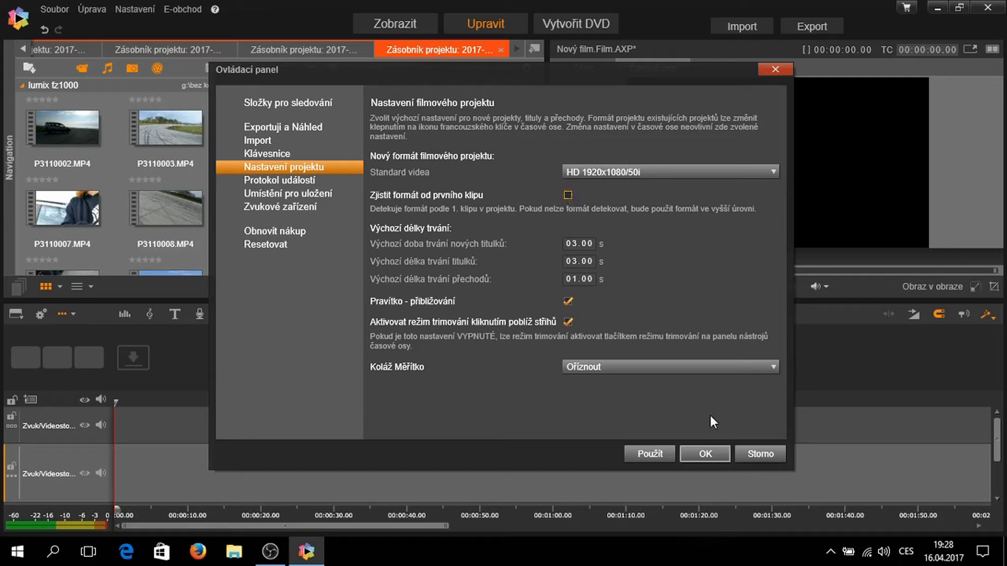
left_click(701, 454)
- Place P3110004.MP4 on the middle timeline track and move it to start at about 34 seconds
left_click_drag(546, 296, 552, 282)
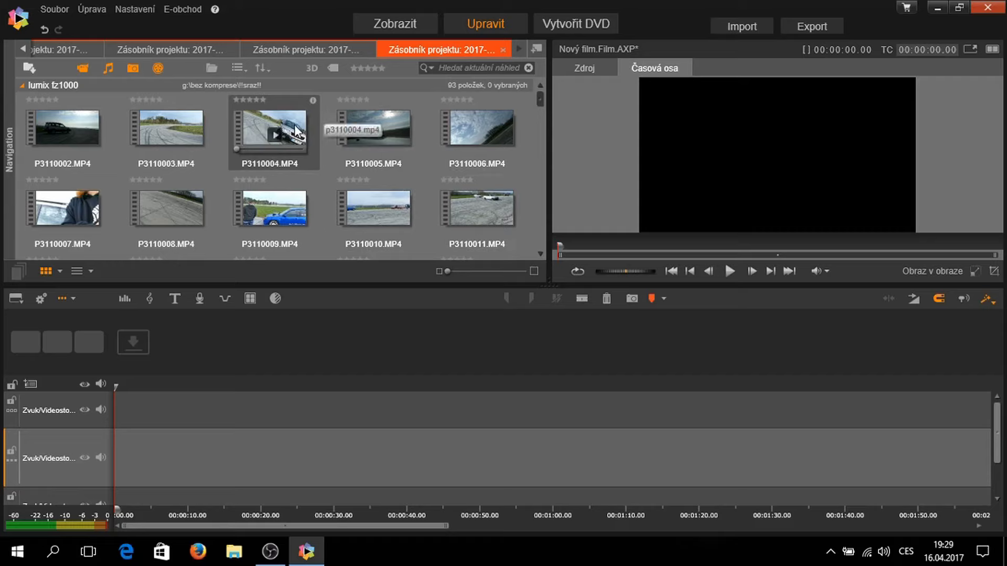
left_click_drag(298, 131, 226, 470)
left_click_drag(140, 446, 397, 426)
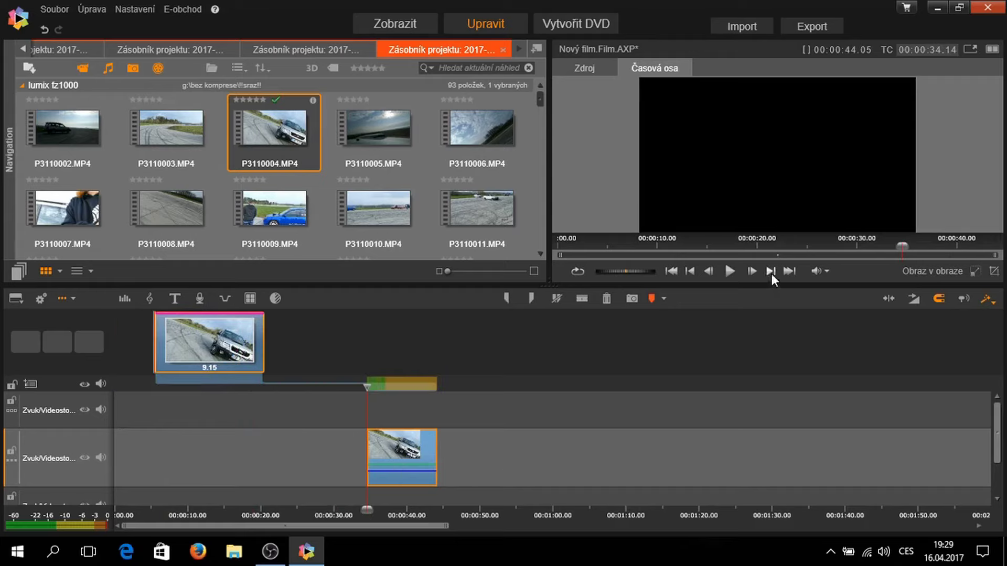
- Enlarge the preview, play the P3110004.MP4 clip briefly, and restore more room for the timeline
left_click_drag(550, 286, 485, 347)
left_click(698, 332)
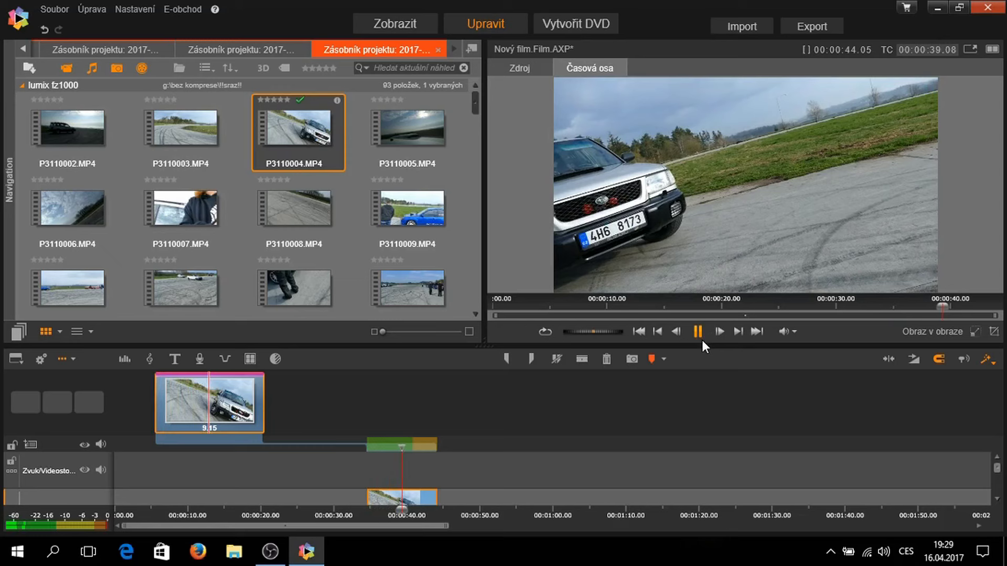
left_click(698, 333)
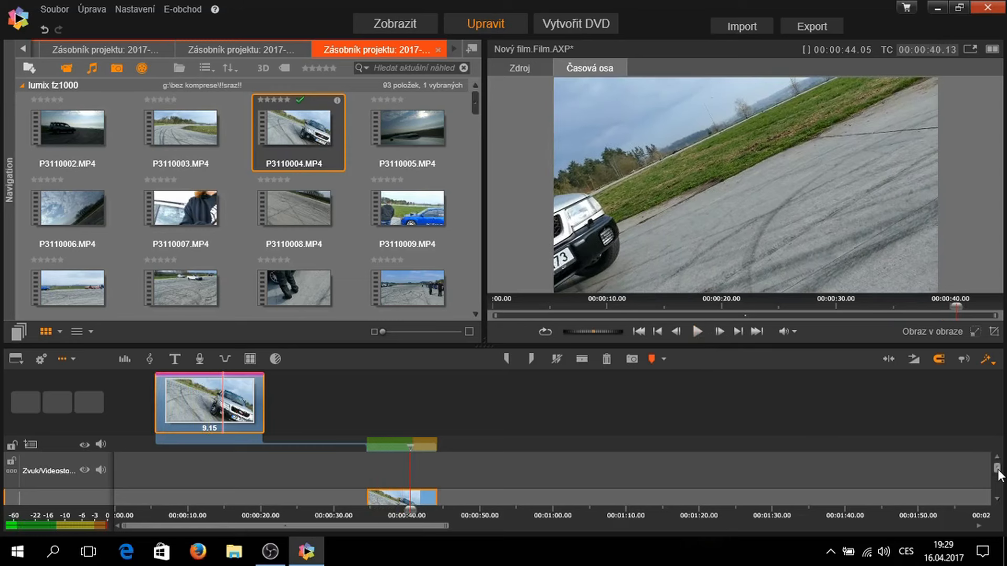
scroll(998, 475, "up", 2)
left_click_drag(482, 355, 505, 292)
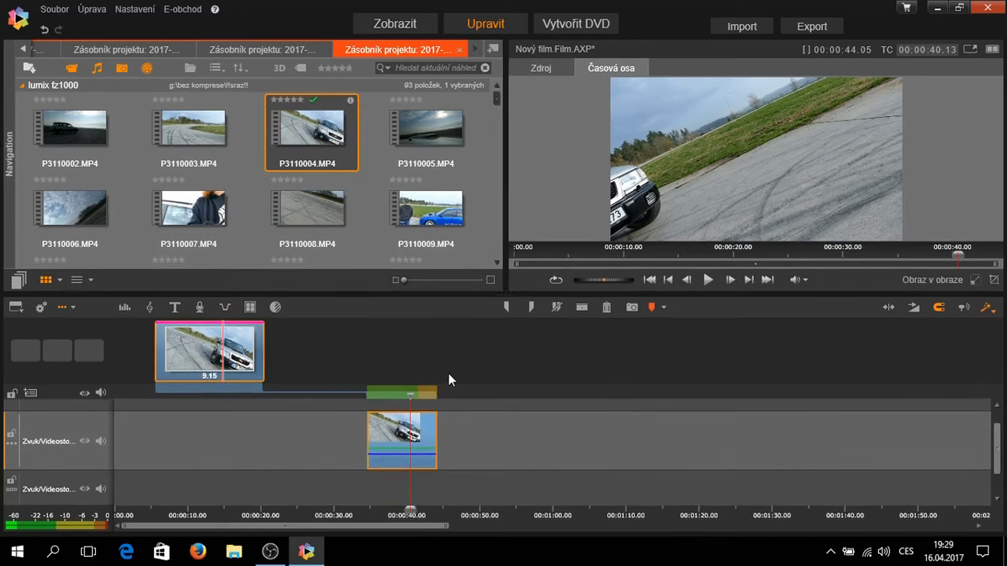
- Apply the Editor 2D CPU effect to the P3110004.MP4 timeline clip with the Oranžový přechod preset
right_click(392, 433)
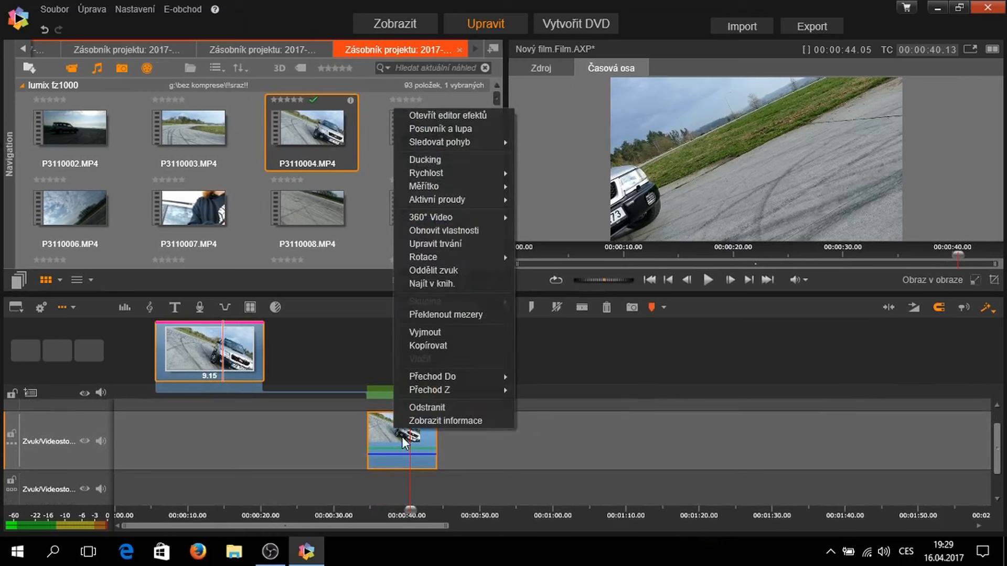
left_click(459, 115)
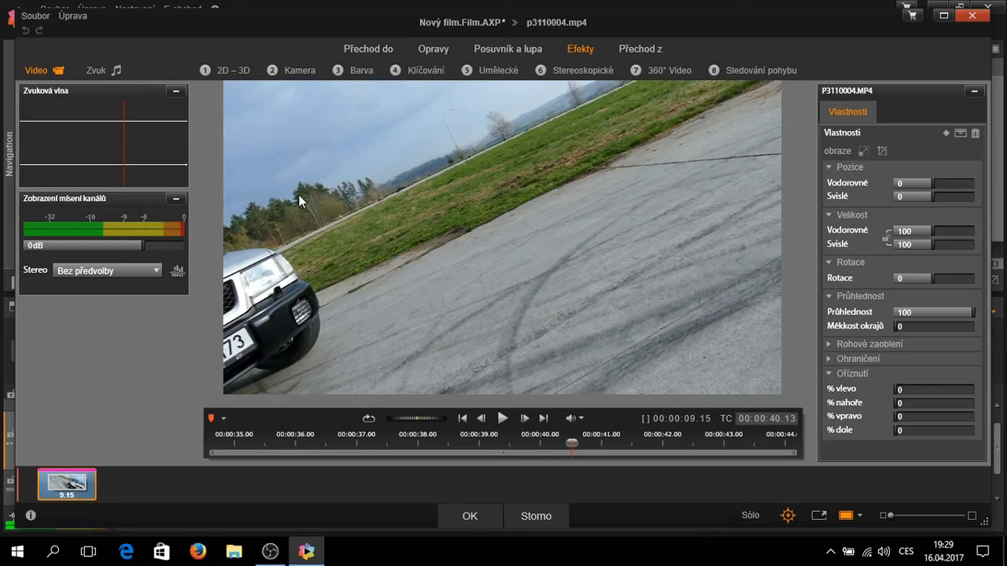
left_click(241, 74)
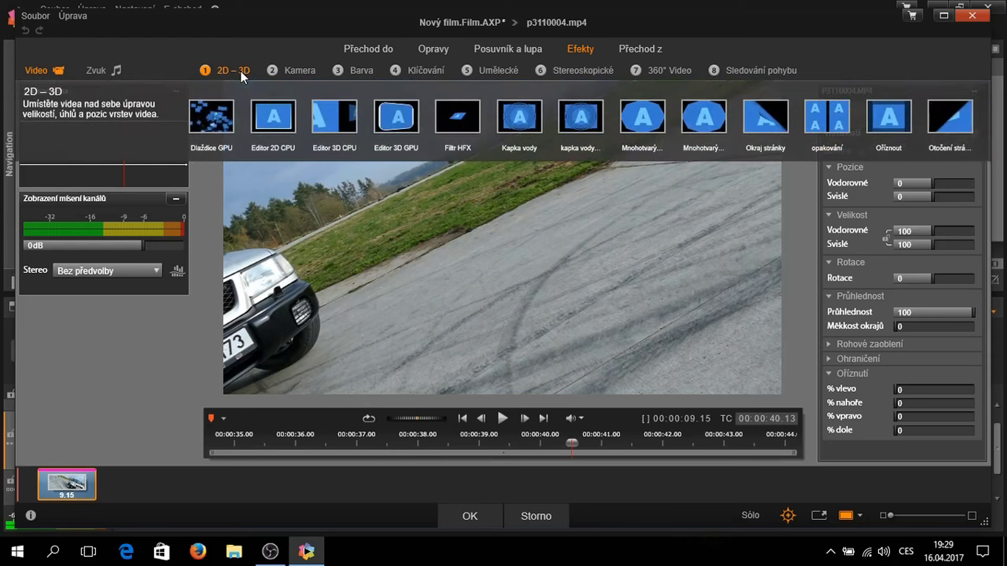
left_click(268, 116)
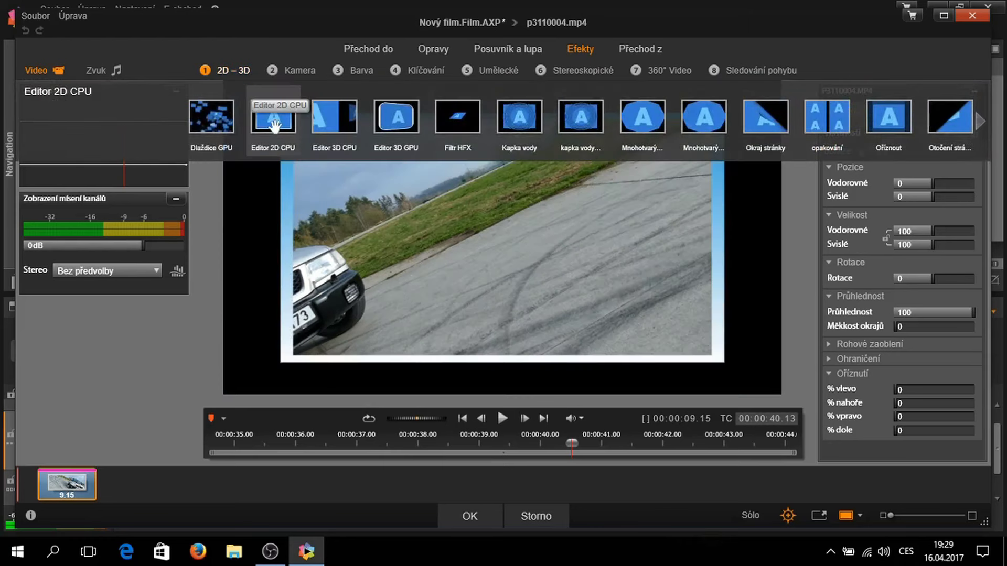
left_click(274, 126)
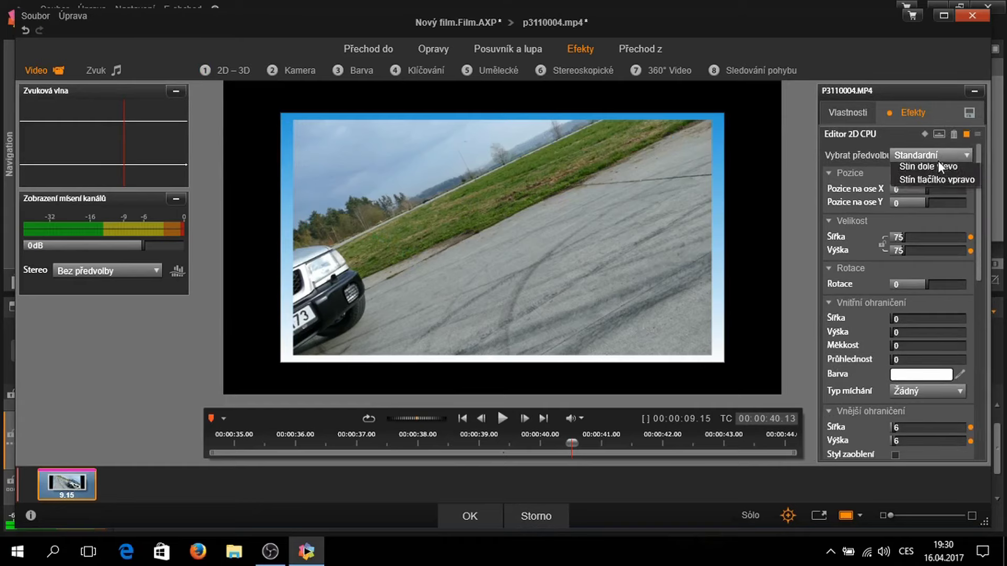
left_click(937, 160)
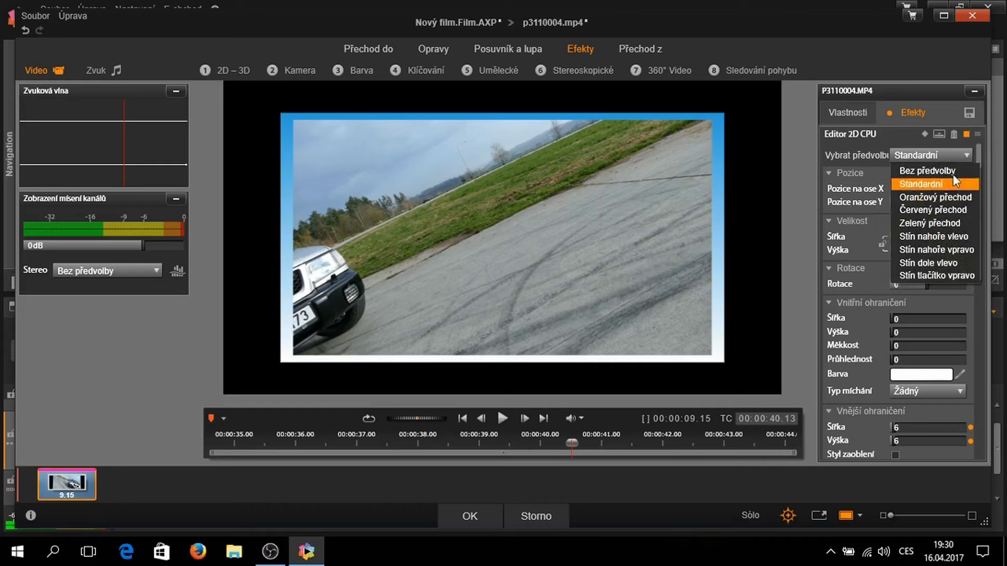
left_click(939, 197)
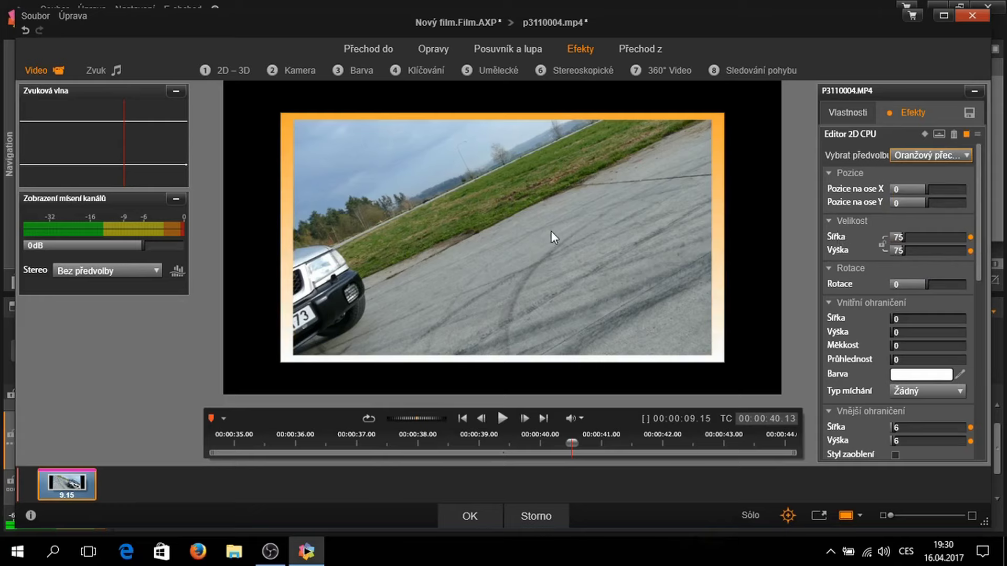
- Scale the framed picture proportionally to about 41.8 and place it in the image's upper-left corner, with Y position about 23.8
left_click(881, 245)
left_click_drag(902, 239, 891, 237)
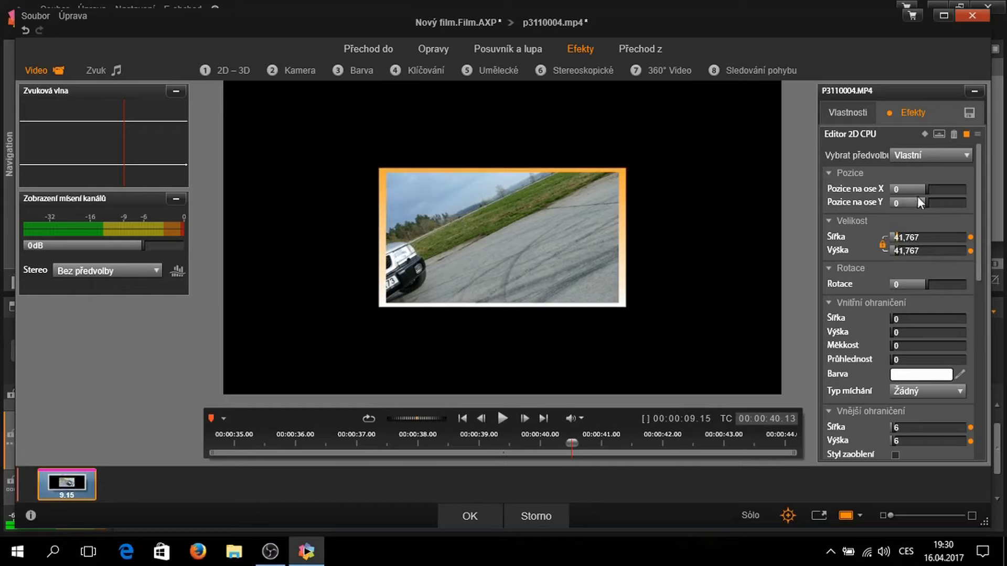
left_click_drag(927, 190, 926, 189)
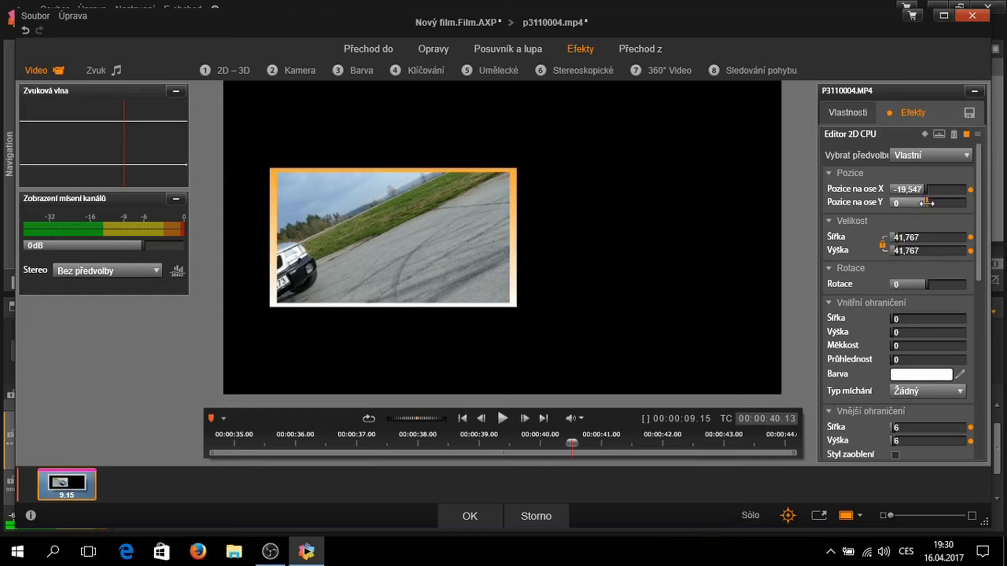
left_click_drag(927, 203, 925, 189)
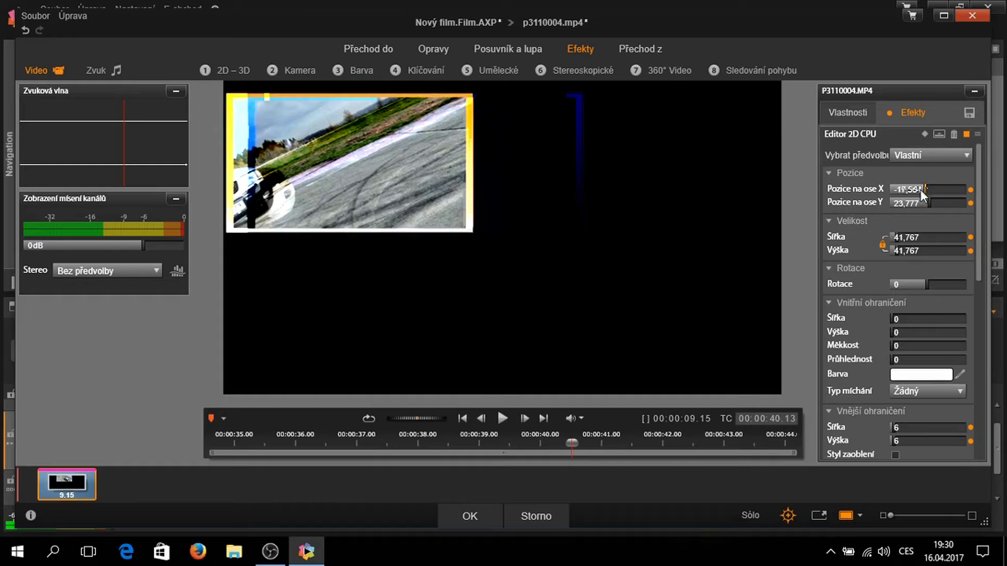
left_click(476, 514)
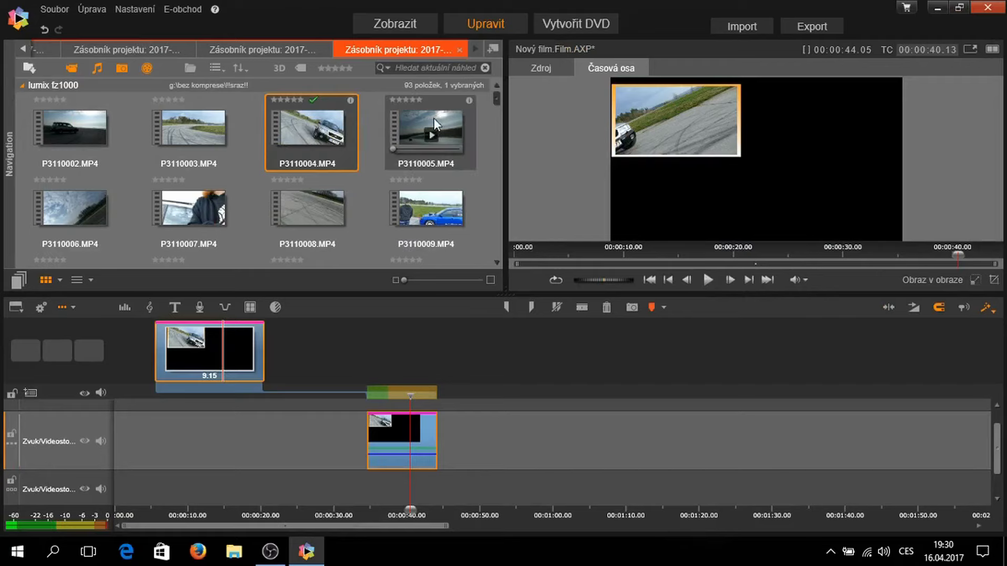
- Place P3110005.MP4 on the track beneath the picture-in-picture clip, aligned to its start, and play the composite
left_click_drag(414, 115, 379, 449)
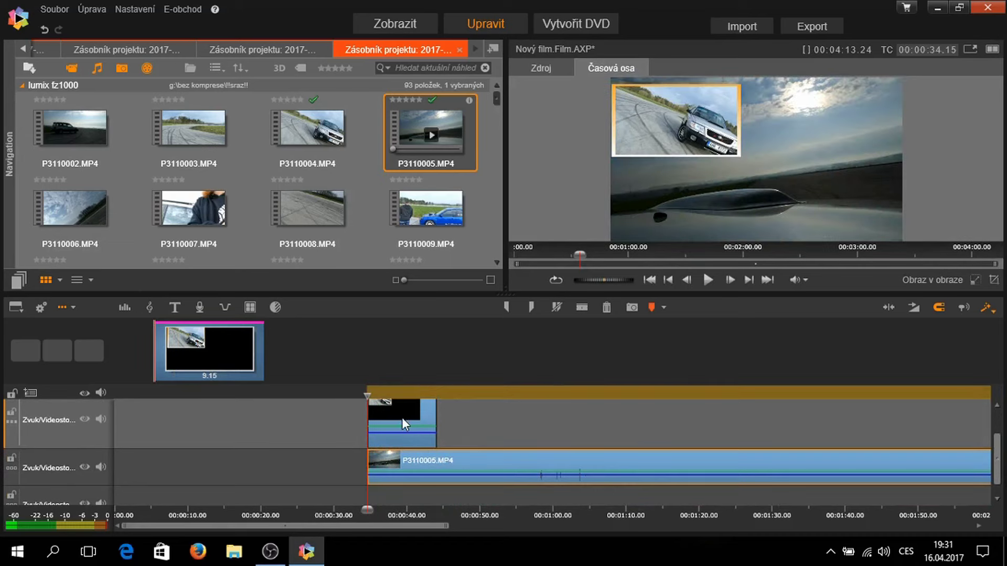
left_click(402, 417)
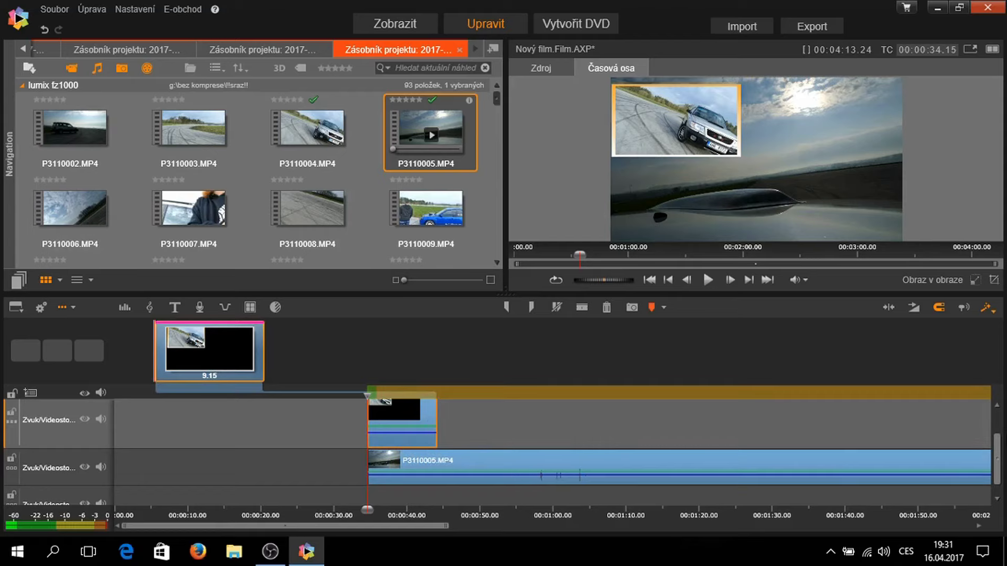
left_click_drag(502, 291, 514, 271)
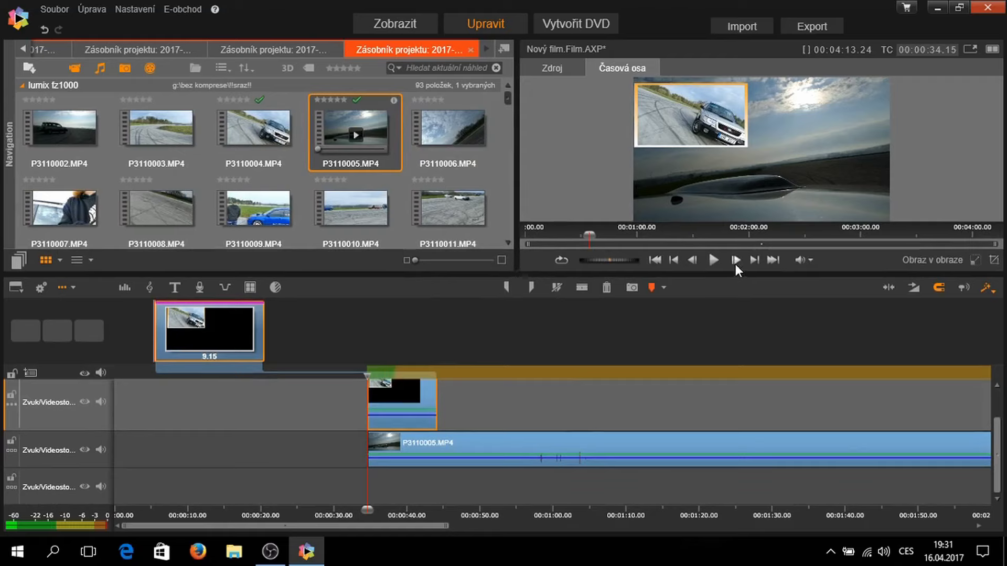
left_click(714, 259)
left_click(714, 260)
- Delete P3110005.MP4 from the timeline and remove the Editor 2D CPU effect from the P3110004.MP4 clip
left_click(469, 446)
key("Delete")
left_click(404, 393)
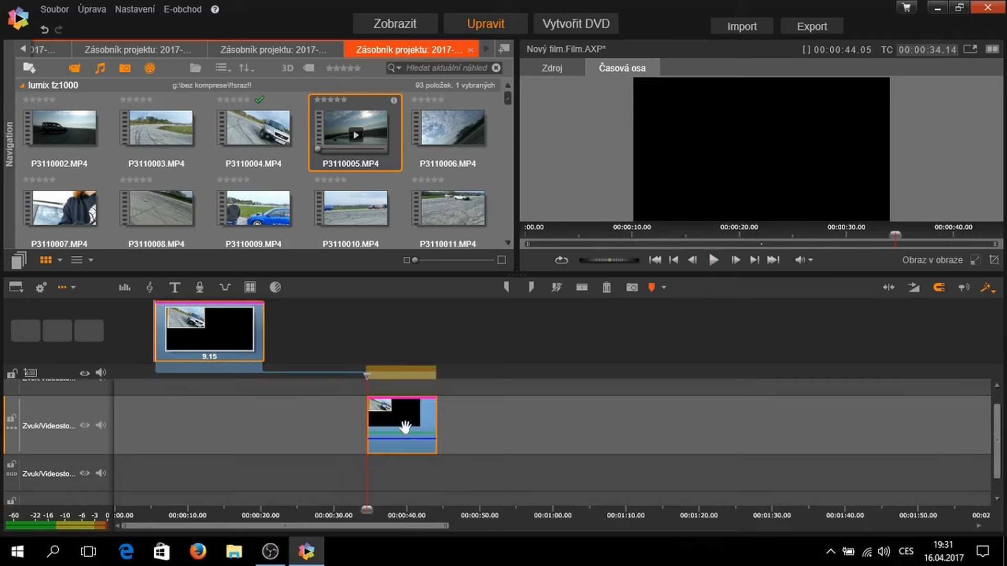
right_click(404, 420)
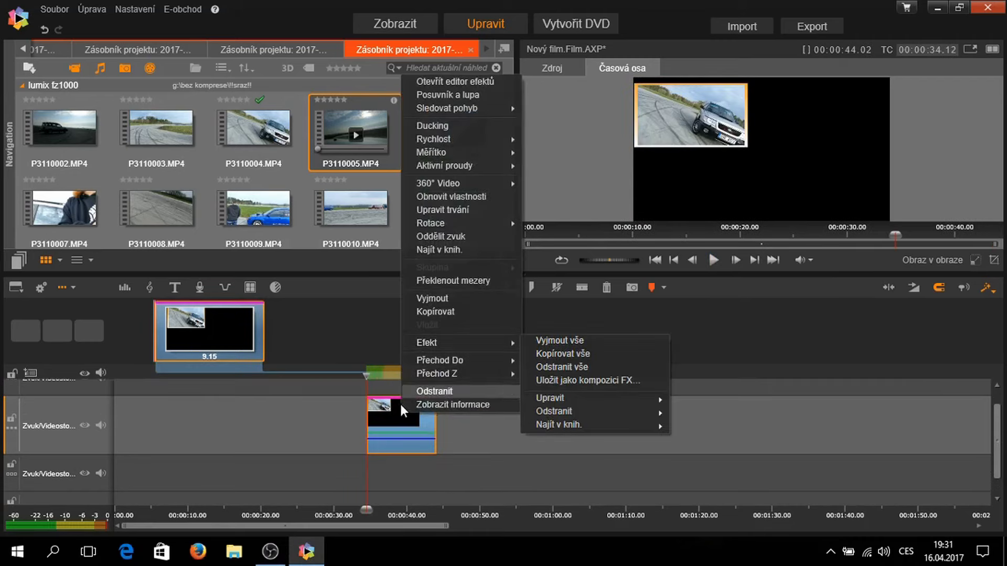
mouse_move(474, 345)
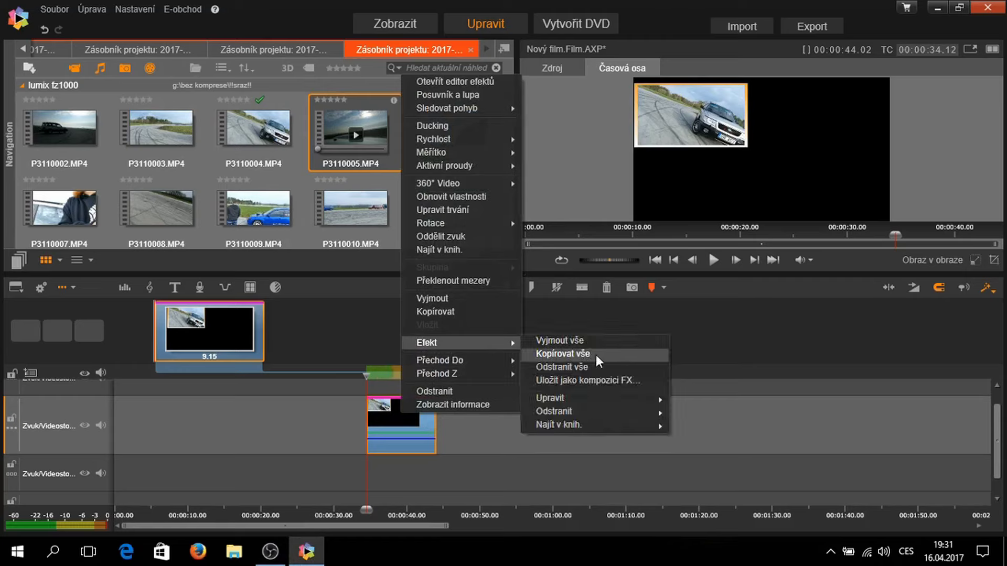
mouse_move(594, 413)
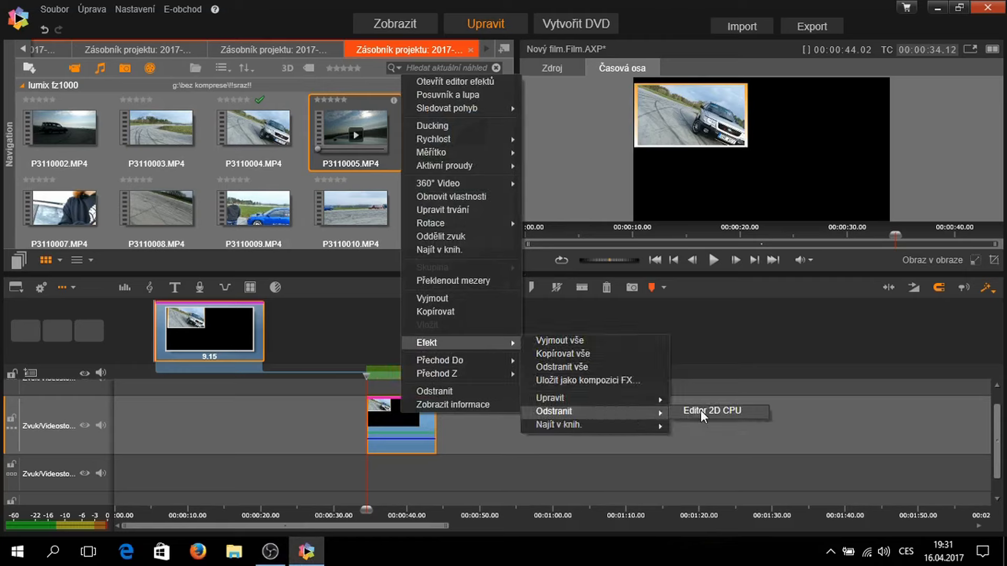
left_click(701, 410)
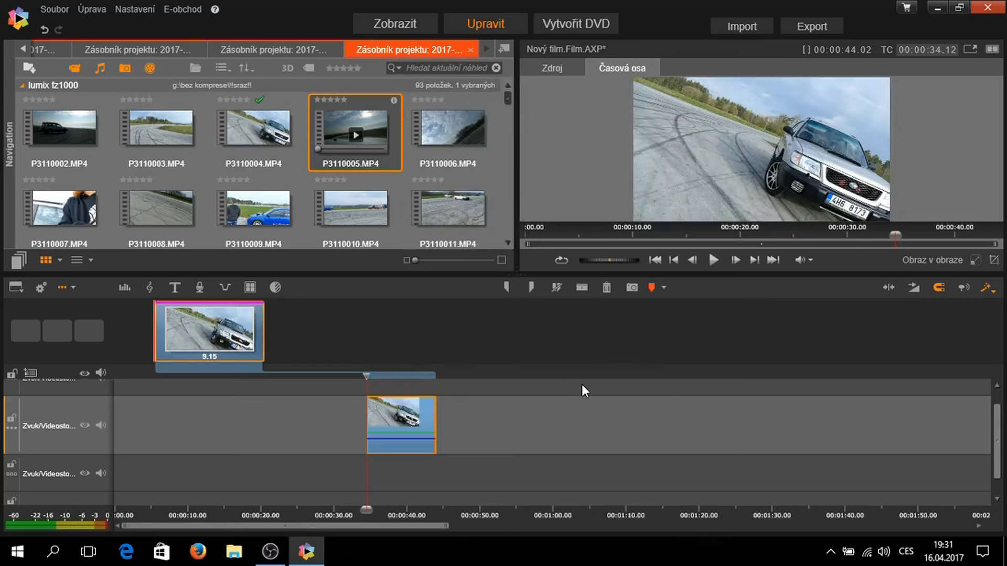
- Try the automatic correction effect from the Barva category on the P3110004.MP4 timeline clip, and remove it from the clip again
right_click(391, 417)
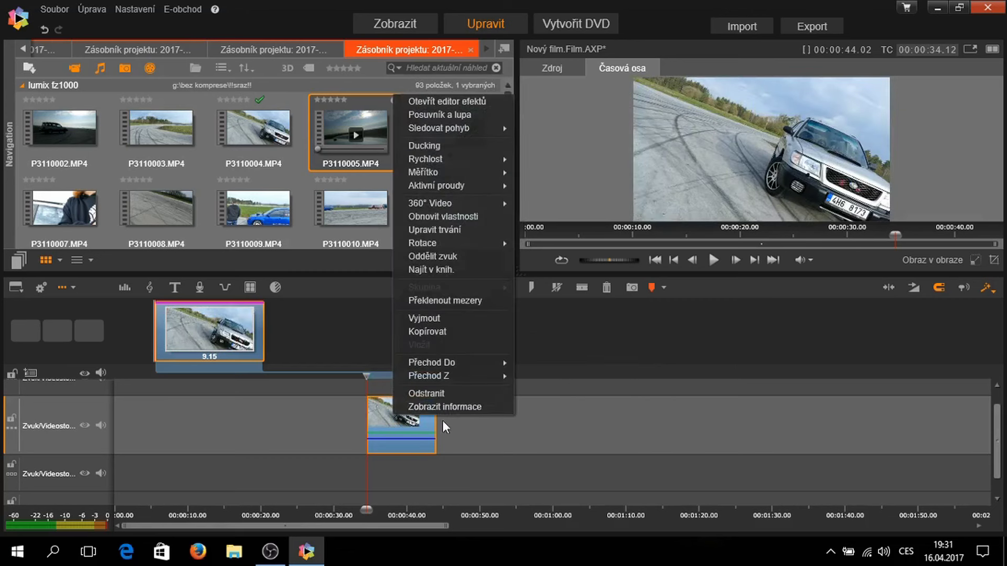
left_click(461, 103)
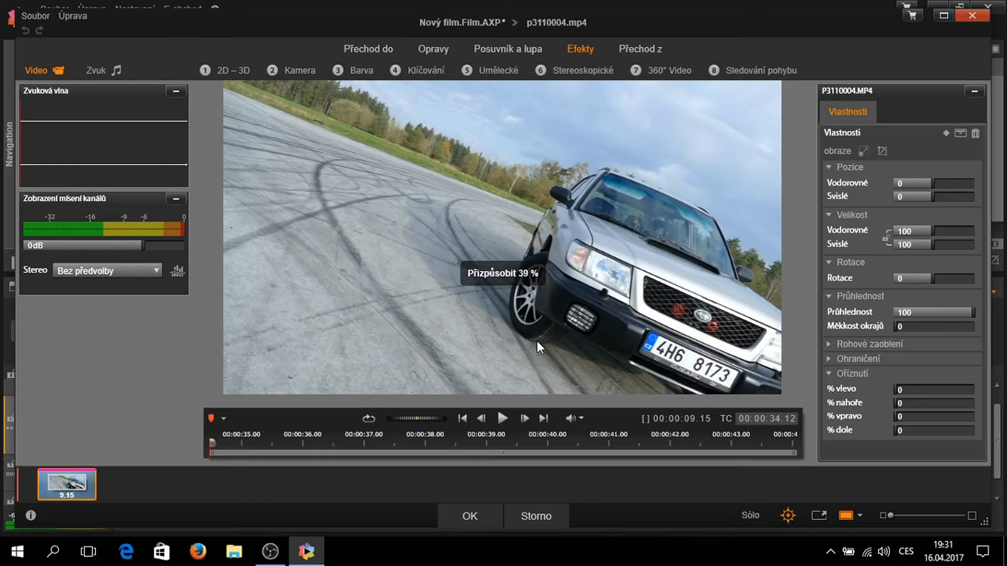
left_click(360, 72)
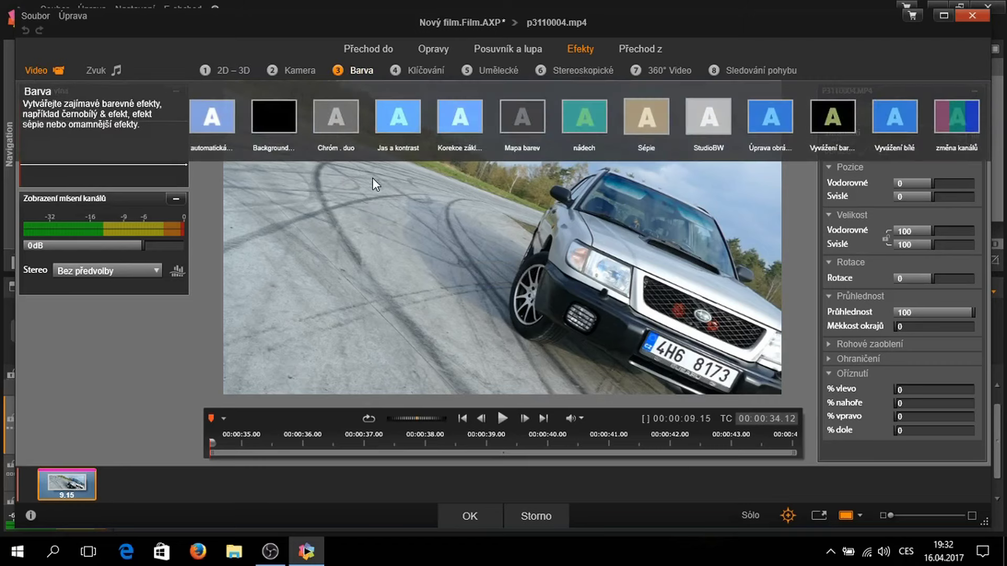
left_click(215, 118)
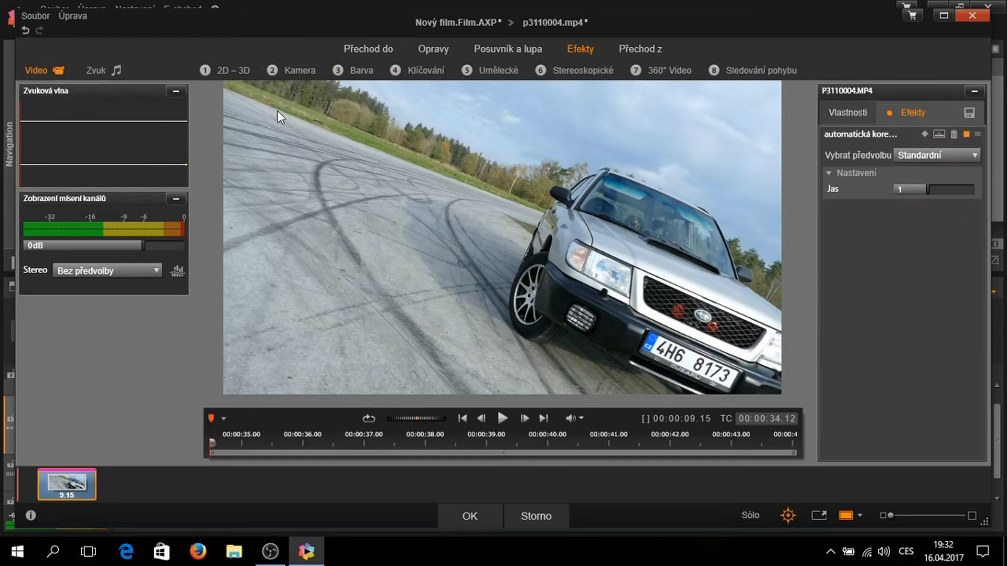
left_click(953, 135)
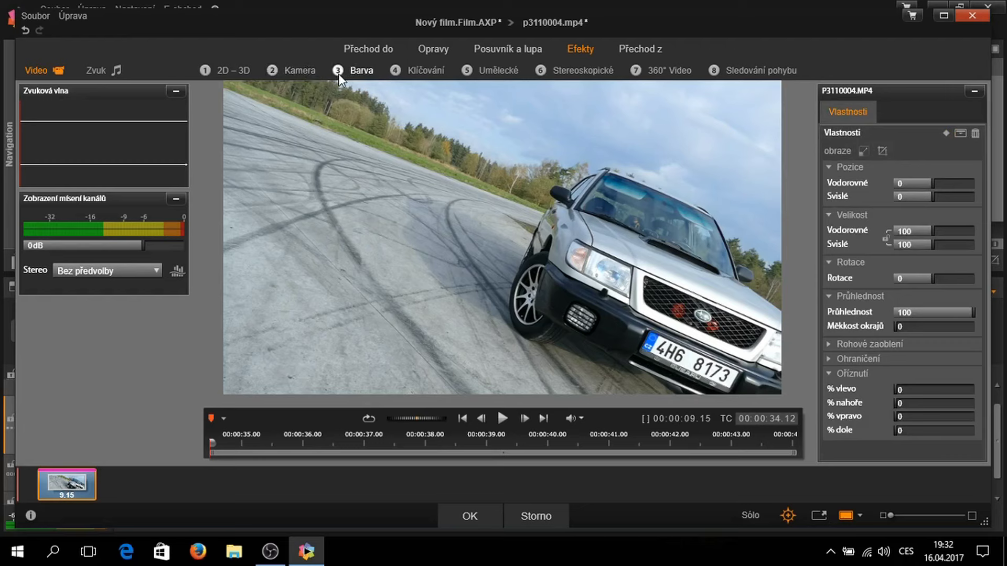
- Try the Chróm . duo colour effect on P3110004.MP4, play the black-and-white preview, and remove the effect
left_click(357, 72)
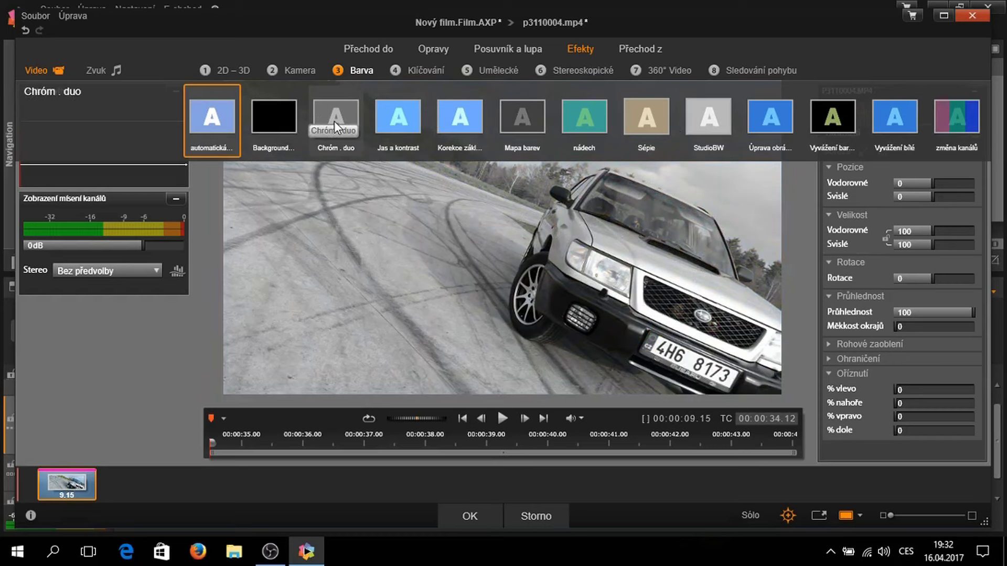
left_click(335, 122)
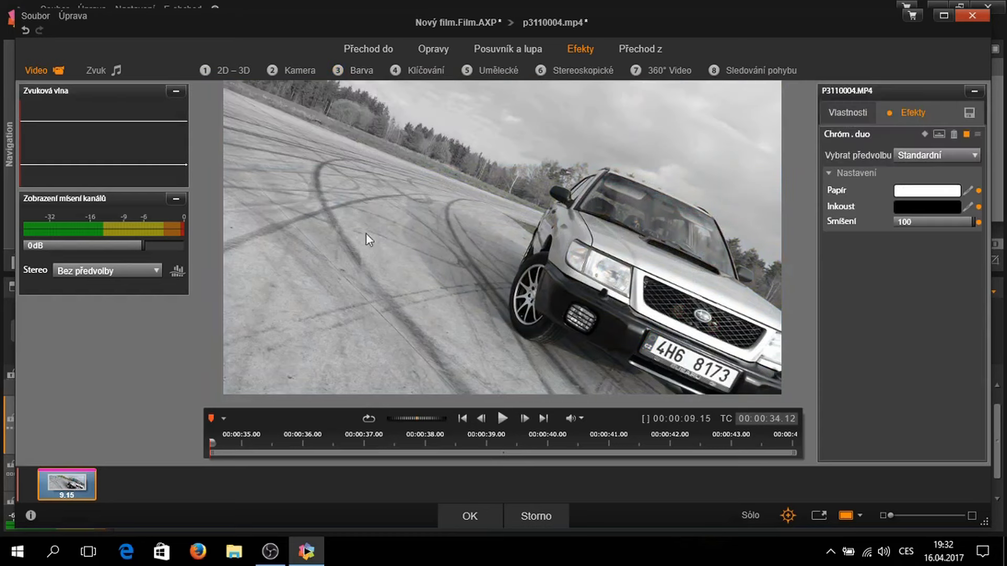
left_click(504, 418)
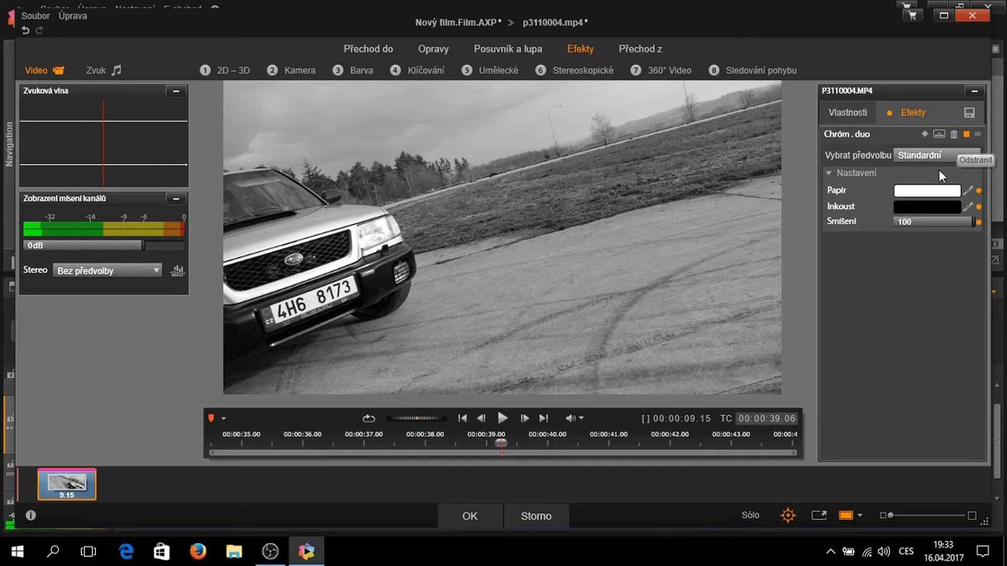
left_click(953, 135)
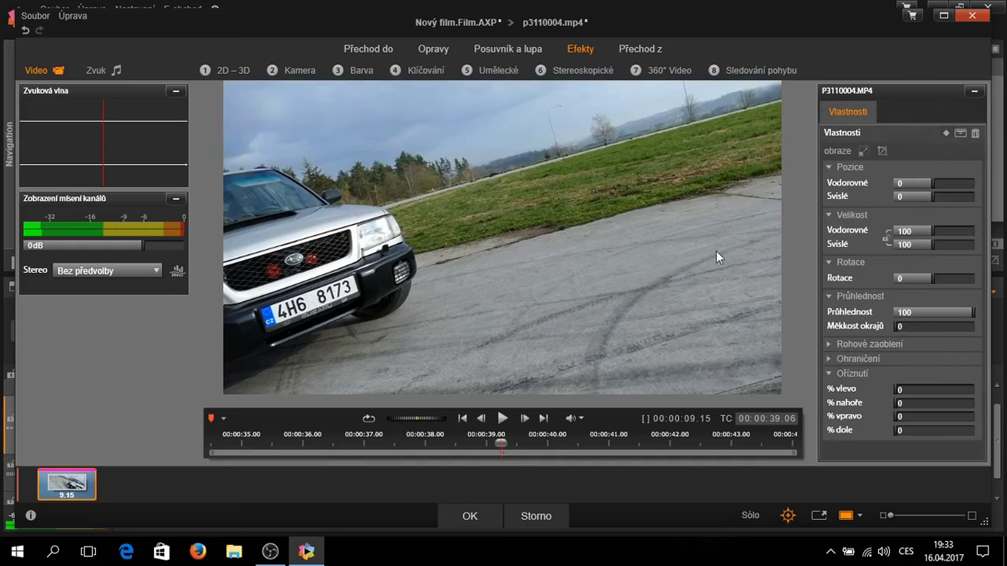
- Try the Ilustrační efekt from the Kamera category on P3110004.MP4, play part of the preview, and remove the effect
left_click(357, 71)
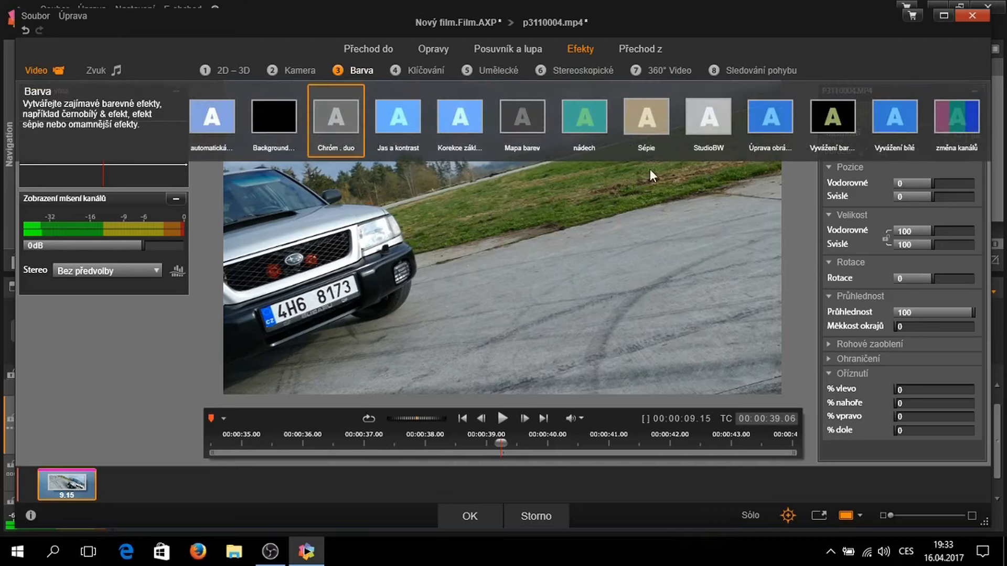
left_click(216, 71)
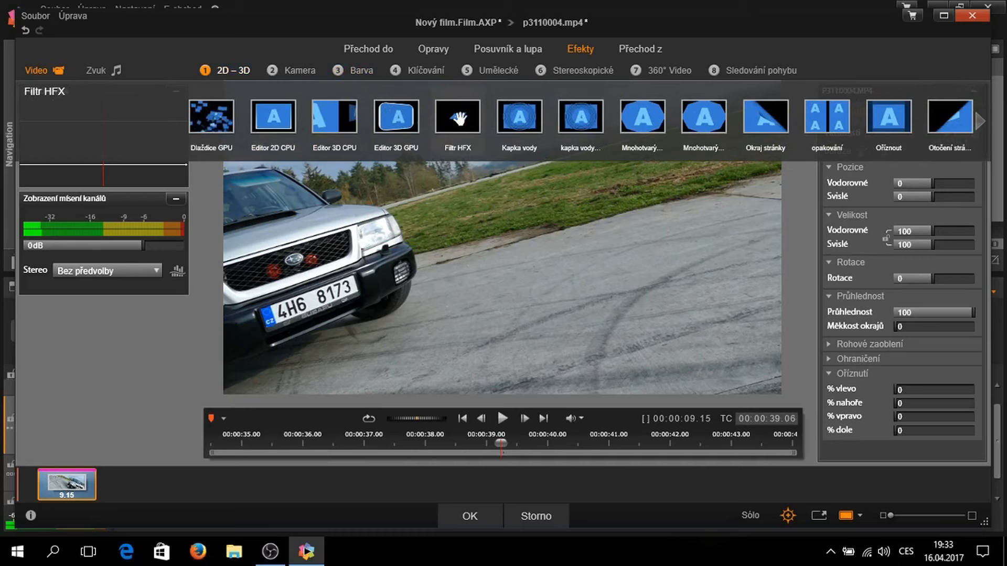
left_click(302, 69)
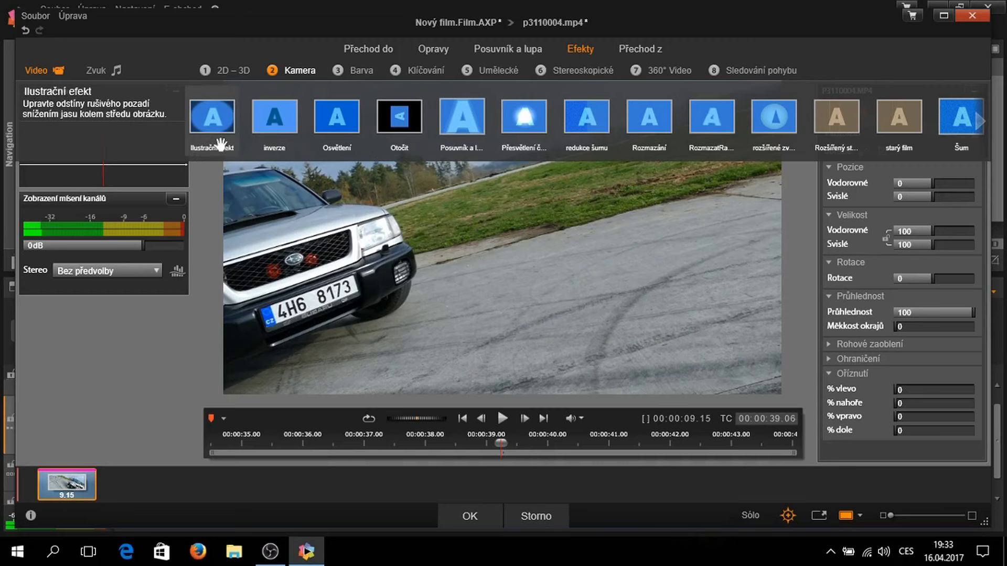
left_click(978, 127)
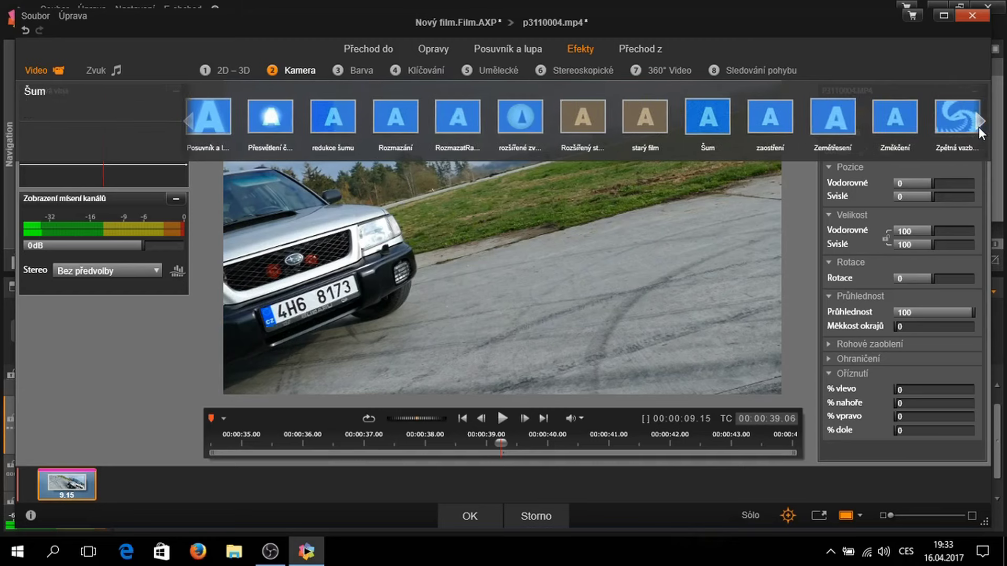
left_click(186, 124)
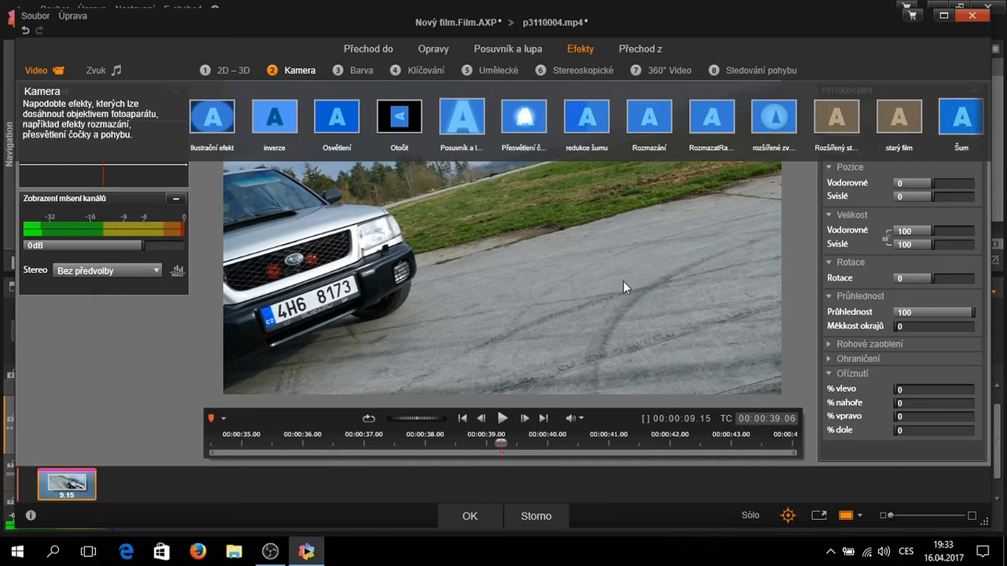
left_click(212, 122)
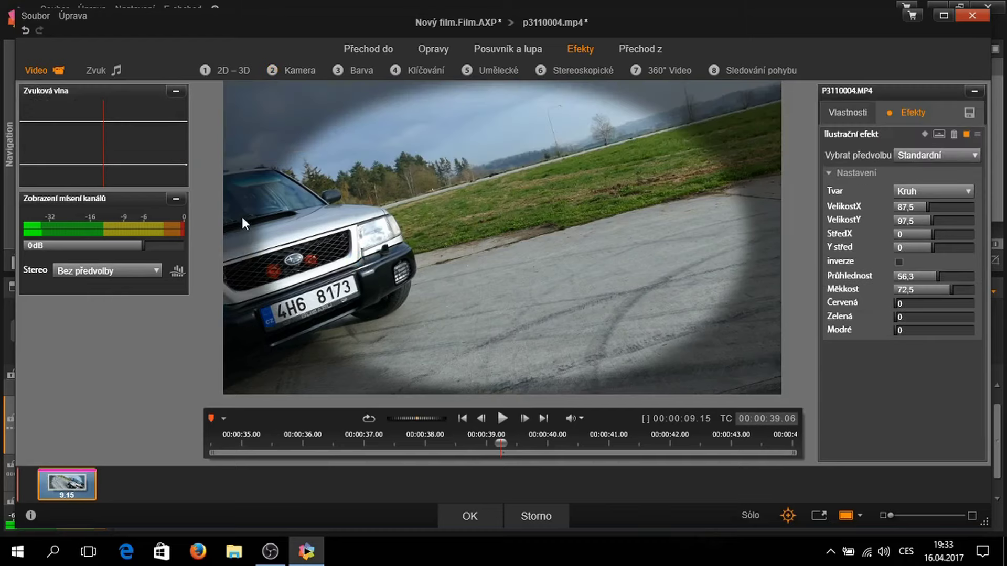
left_click(503, 419)
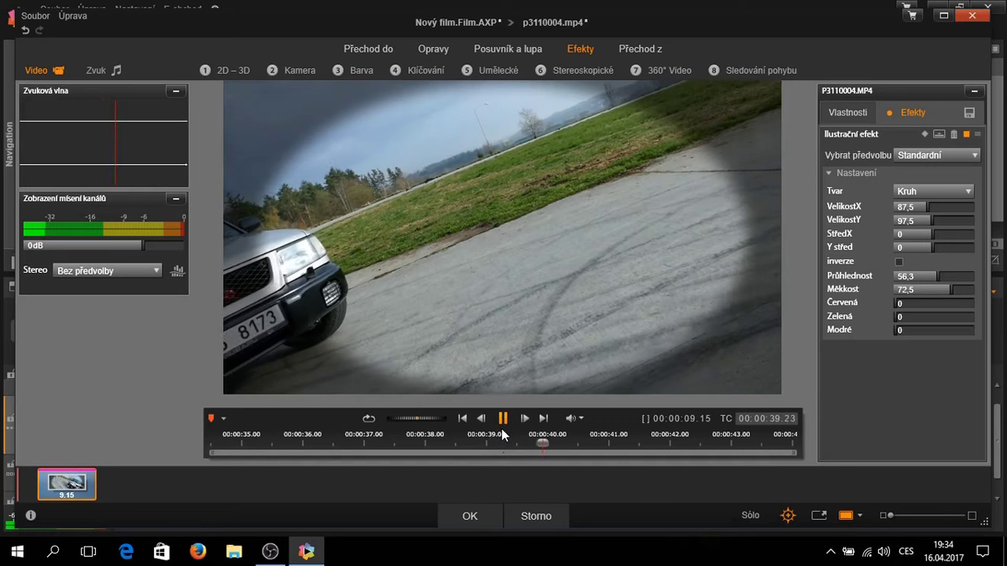
left_click(503, 419)
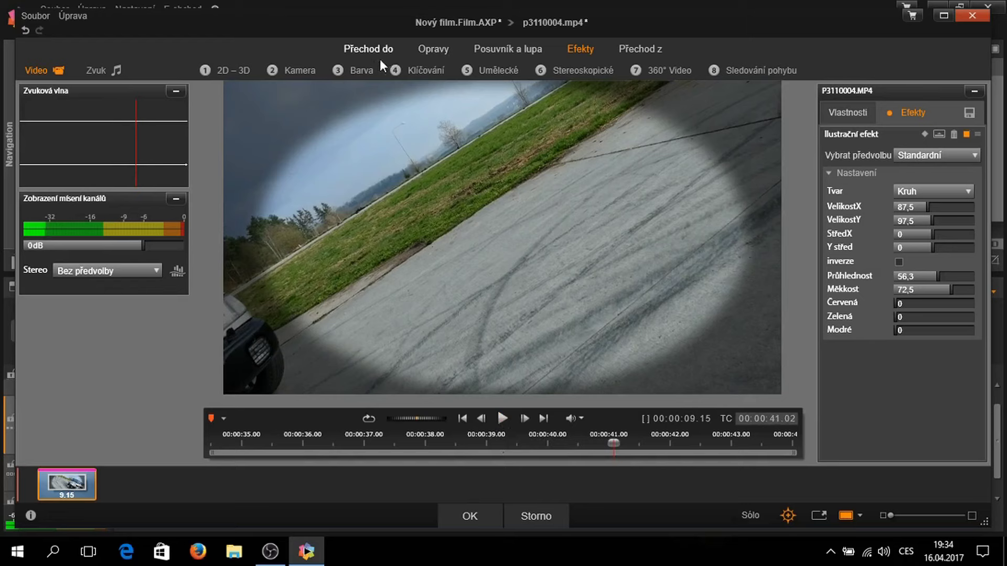
left_click(301, 69)
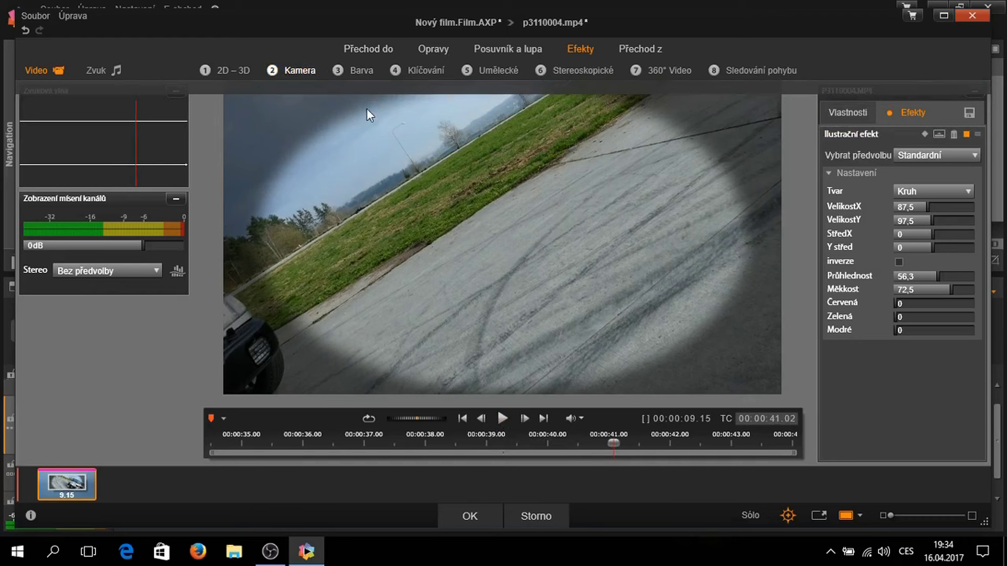
left_click(954, 134)
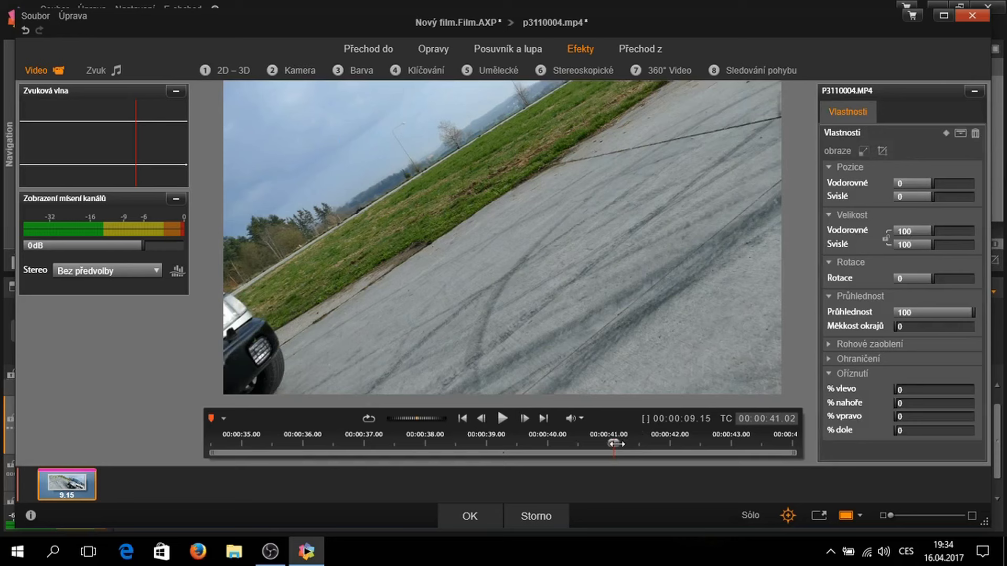
- Try the Rozšířený starý film effect on P3110004.MP4, preview it from the clip's start, and close the effect editor without saving
left_click_drag(615, 443, 133, 416)
mouse_move(307, 70)
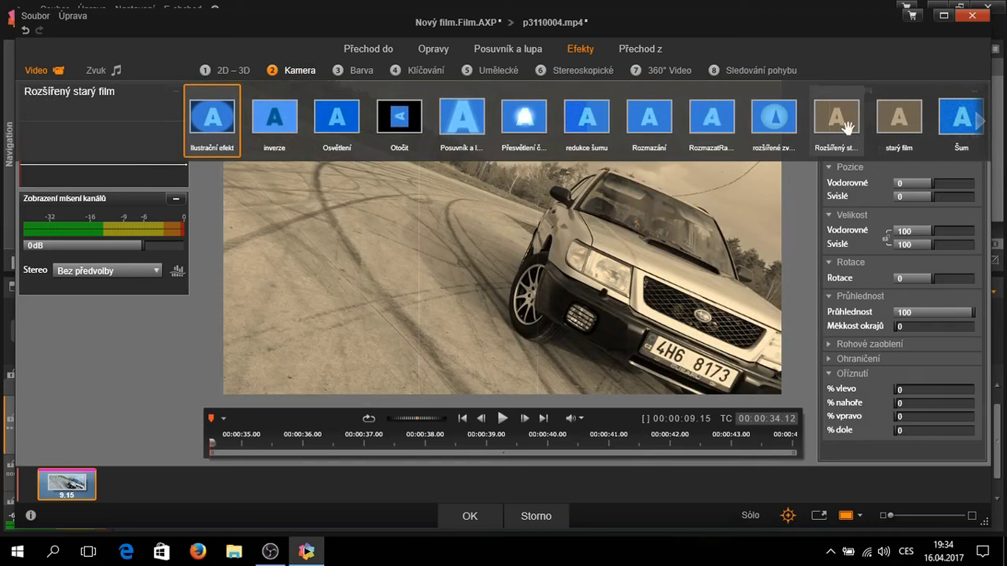
left_click(847, 127)
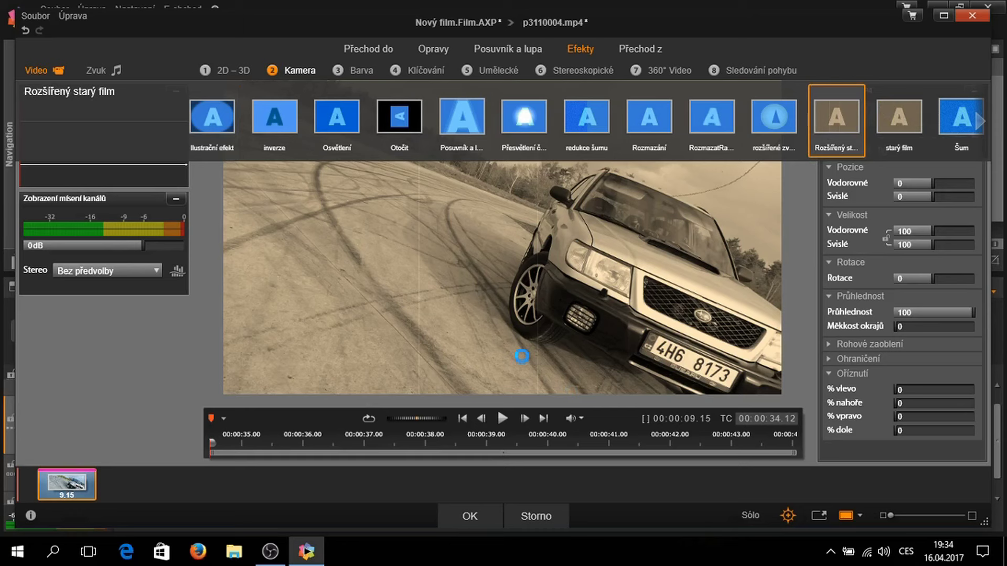
left_click(500, 419)
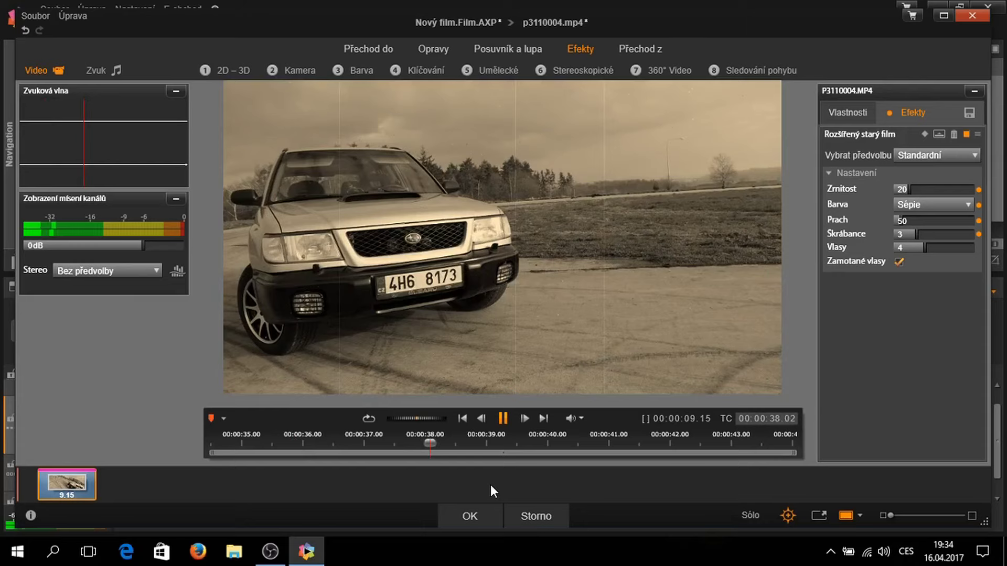
left_click(502, 418)
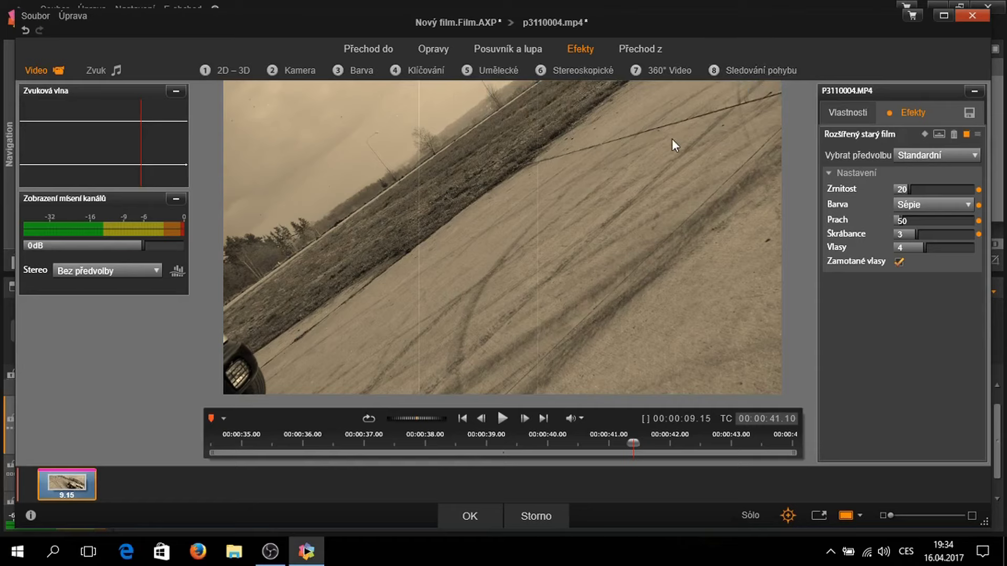
left_click(973, 16)
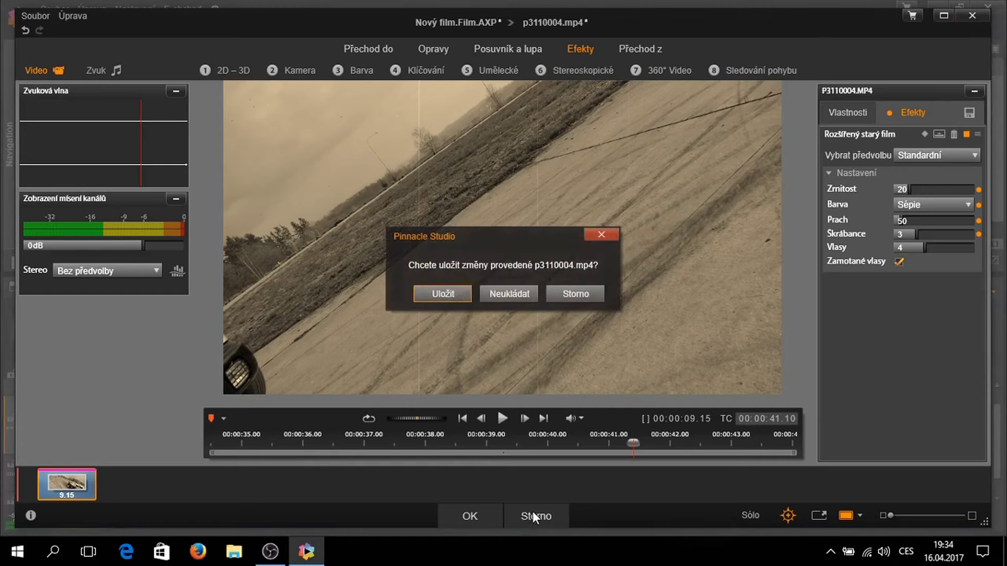
left_click(514, 295)
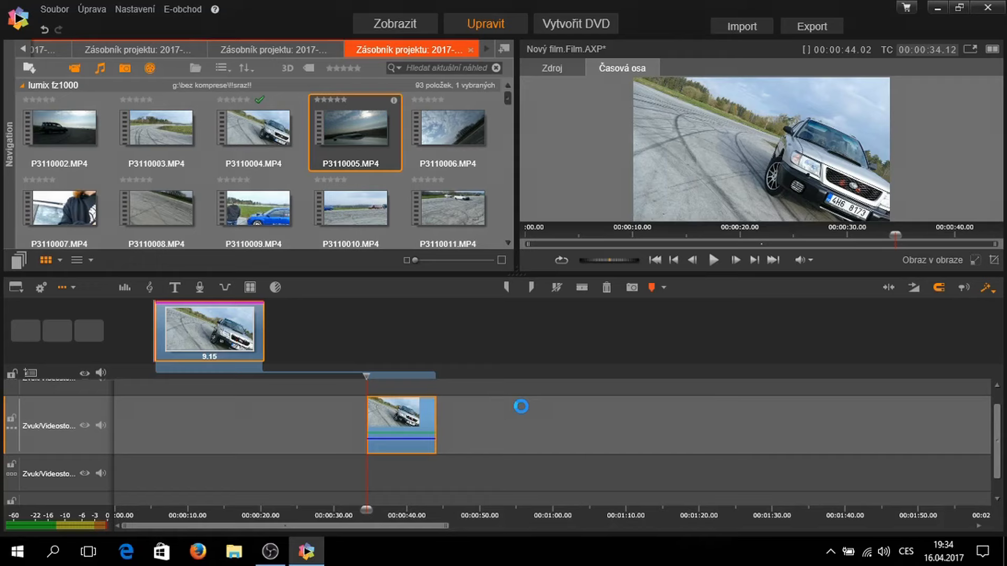
- Move the P3110004.MP4 clip to the very start of the timeline and place the playhead at 00:00:02.03
left_click_drag(394, 407, 138, 446)
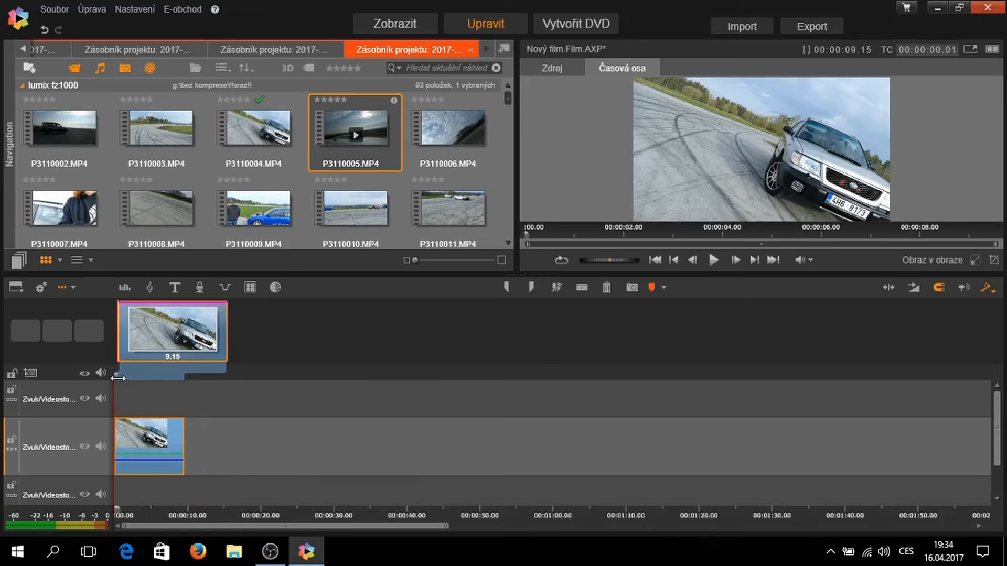
left_click_drag(118, 378, 129, 379)
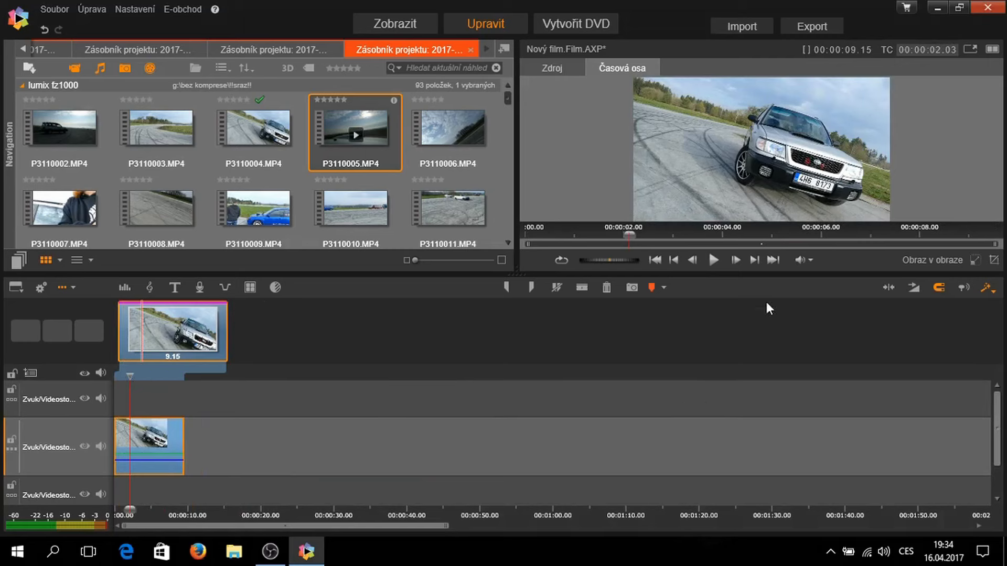
- Start exporting the movie to a file, choosing the MPEG-4 type with the Vlastní preset
left_click(815, 26)
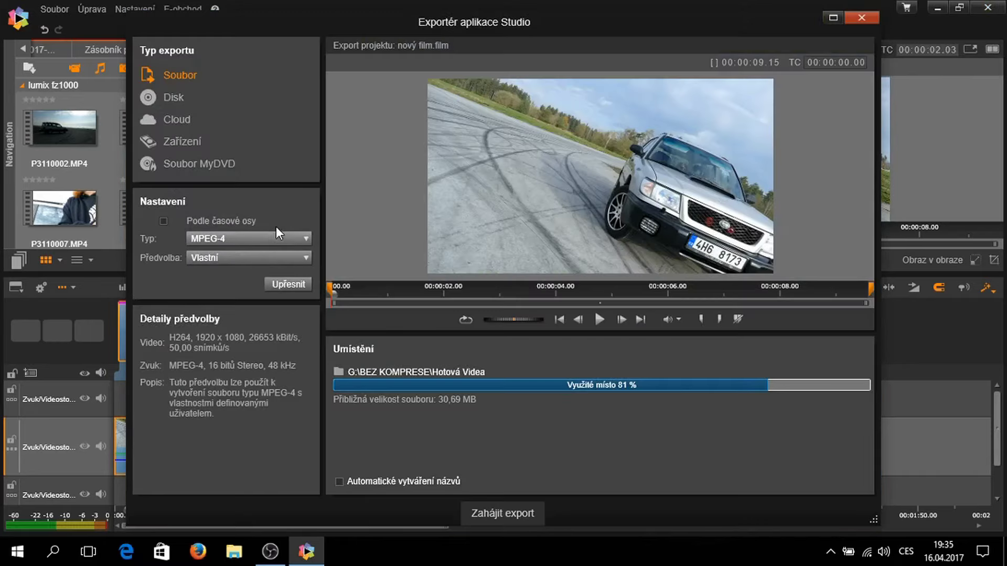
left_click(251, 240)
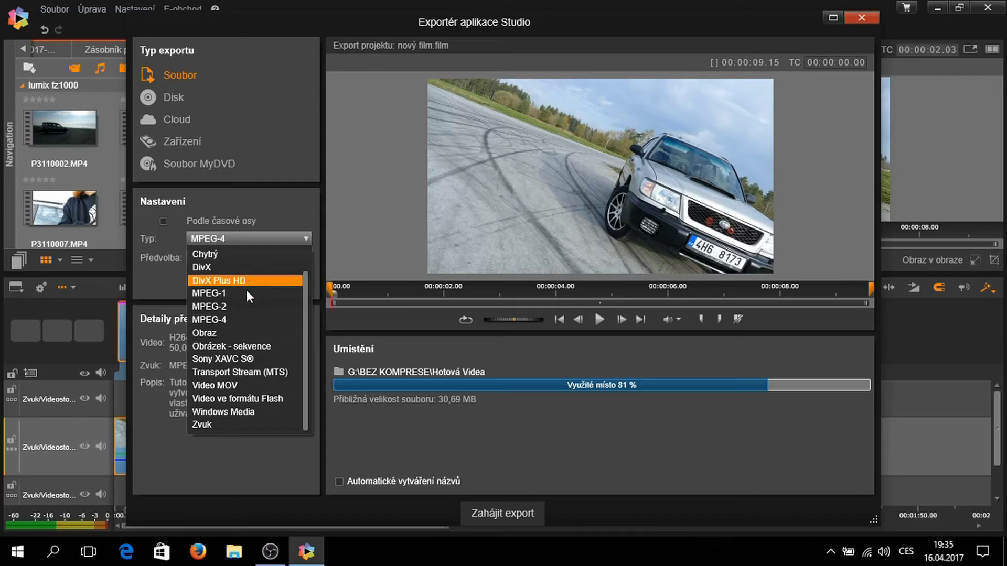
left_click(228, 323)
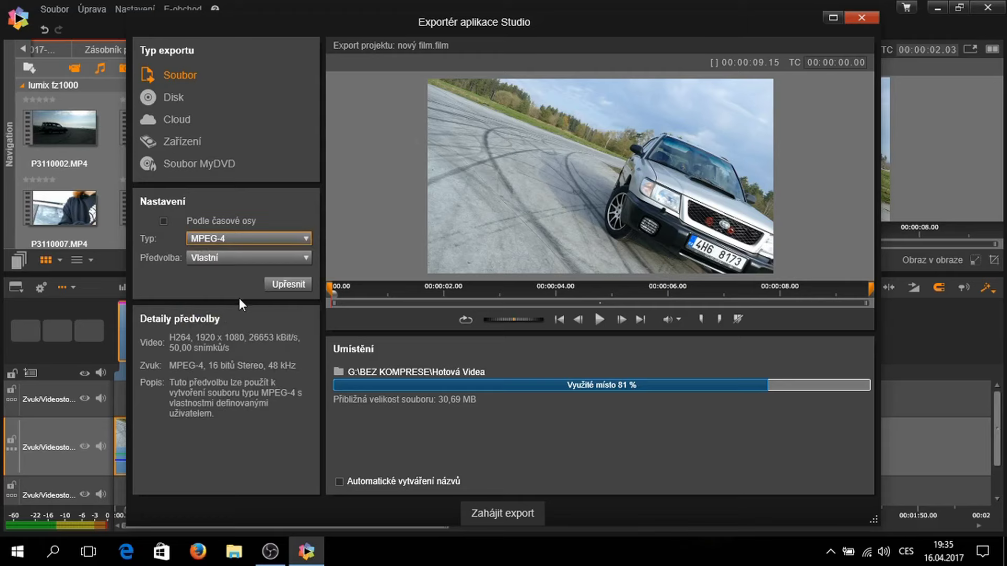
left_click(221, 258)
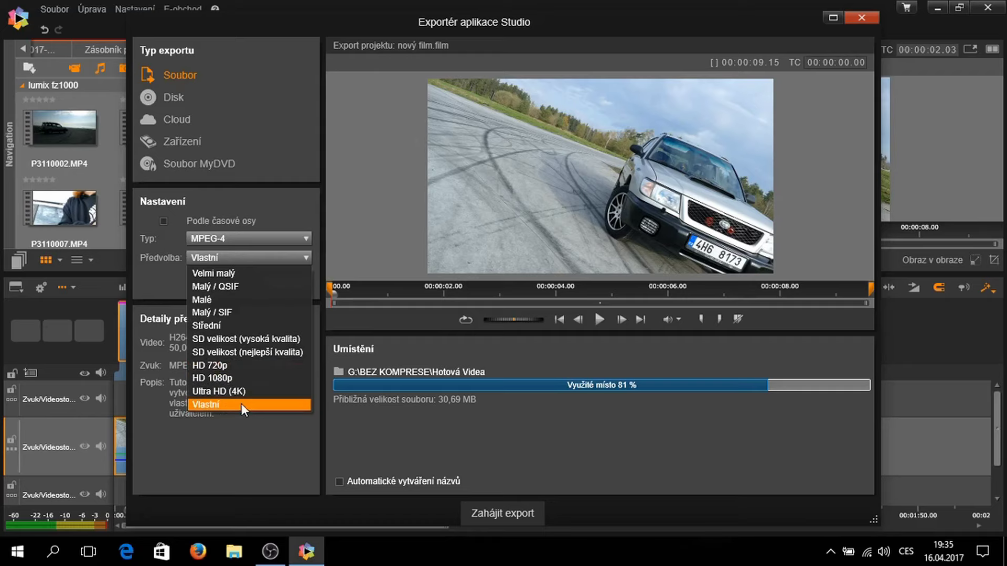
left_click(214, 405)
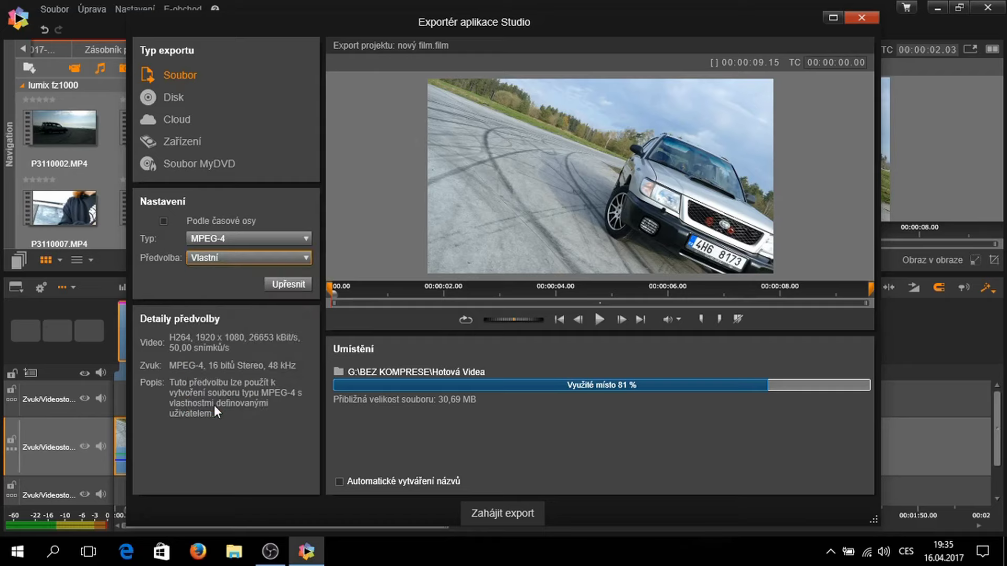
- Open the advanced MPEG-4 export settings, move the dialog higher, and review the video size options with 1920 x 1080 selected
left_click(288, 283)
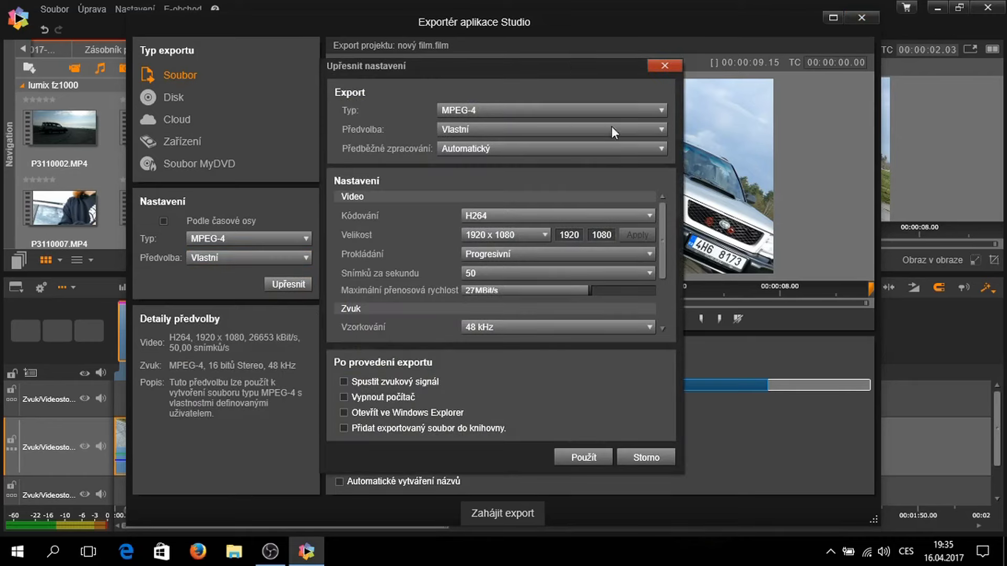
left_click_drag(564, 73, 568, 43)
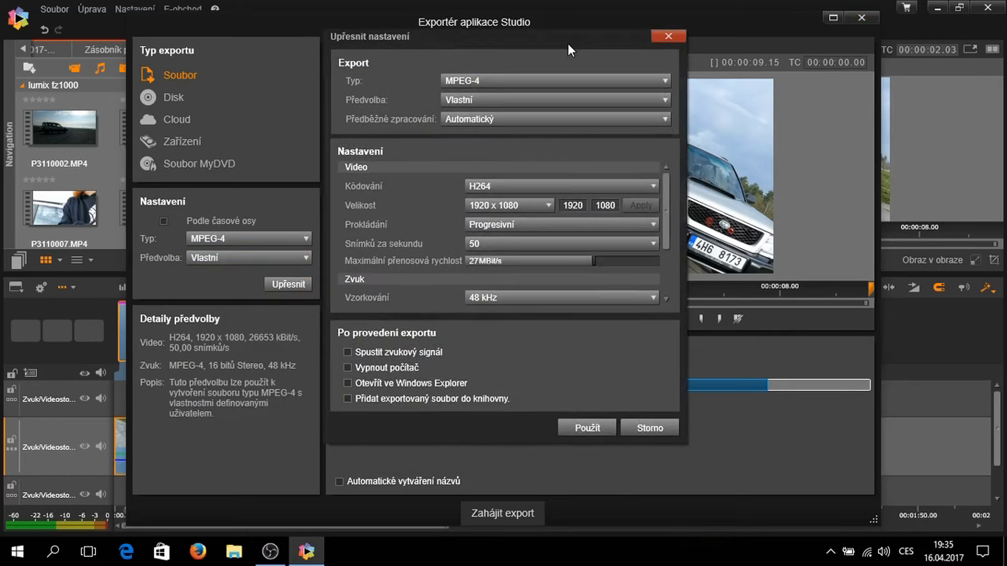
left_click(547, 209)
left_click(547, 210)
left_click(546, 209)
left_click(546, 209)
left_click(607, 205)
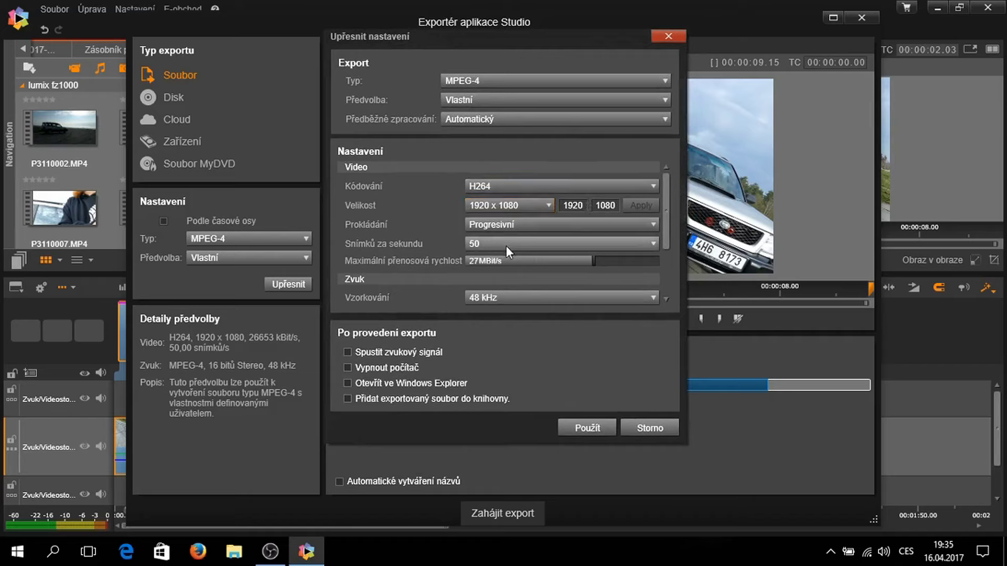
- Set the export to 50 frames per second with a maximum bitrate of 27 MBit/s, apply the settings, and close the exporter
left_click(653, 244)
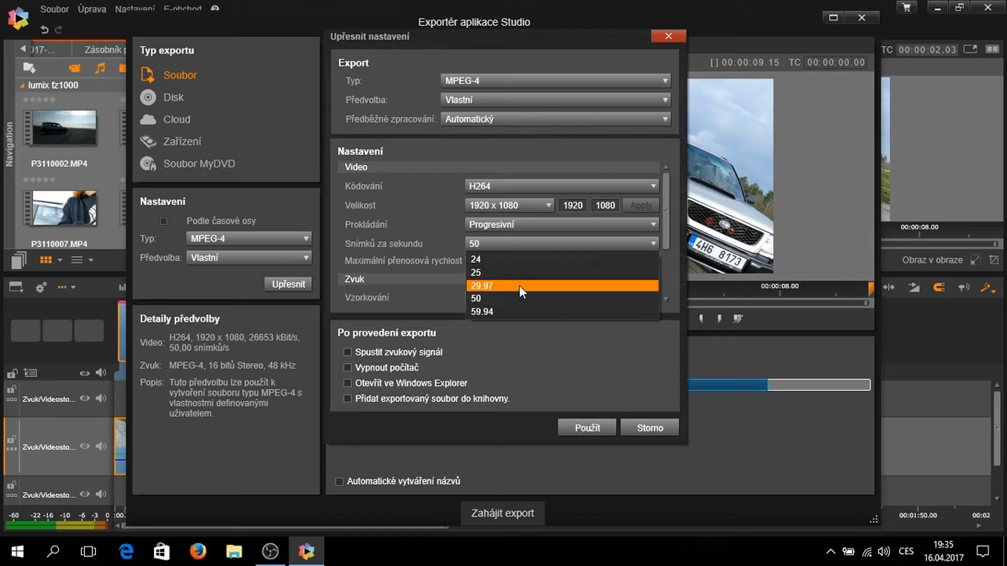
left_click(521, 299)
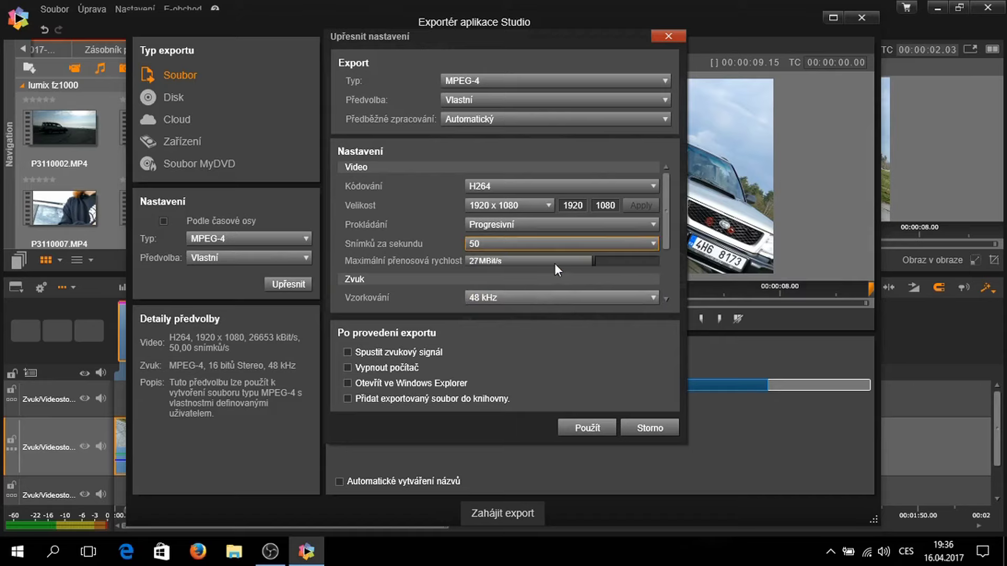
left_click(594, 260)
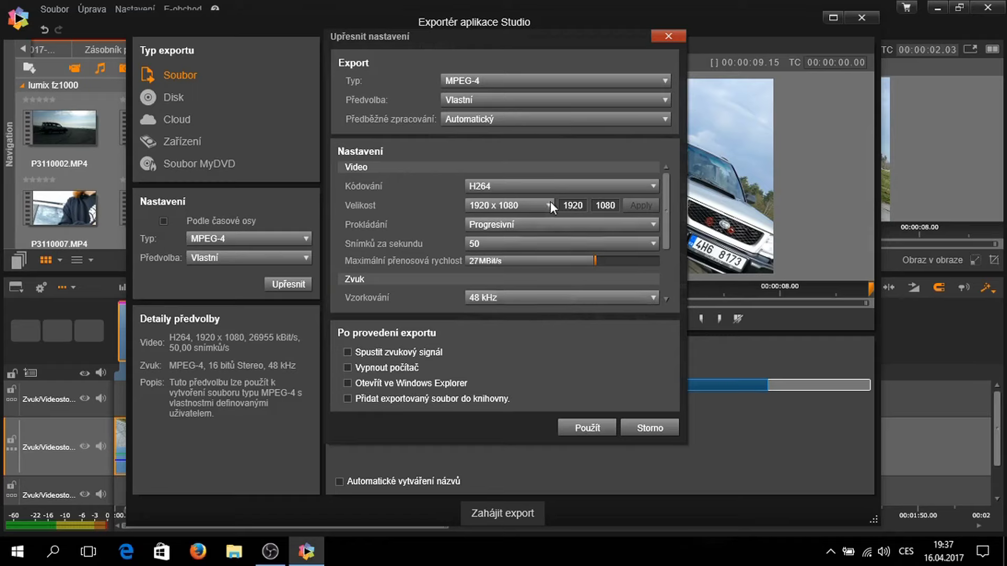
left_click(579, 427)
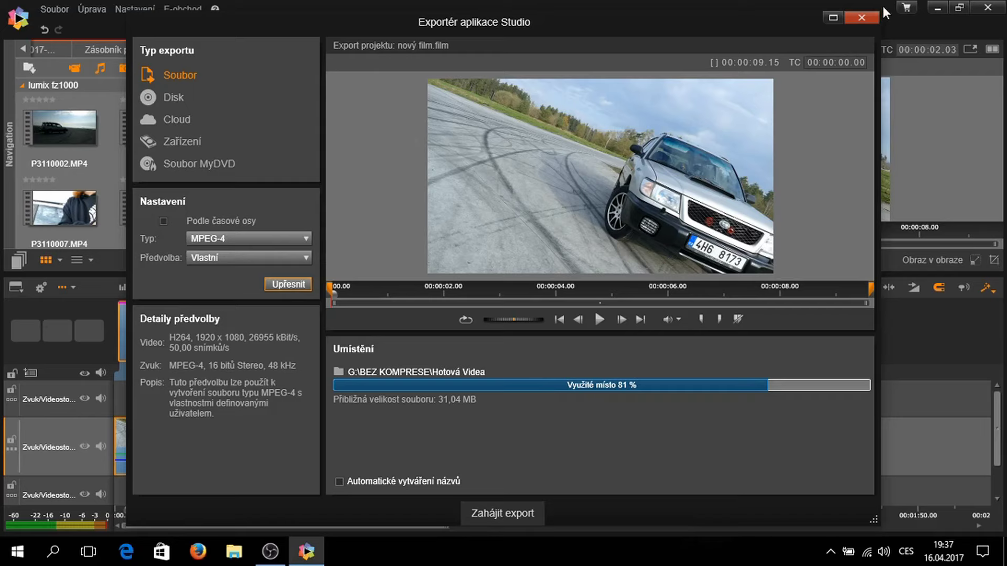
left_click(866, 16)
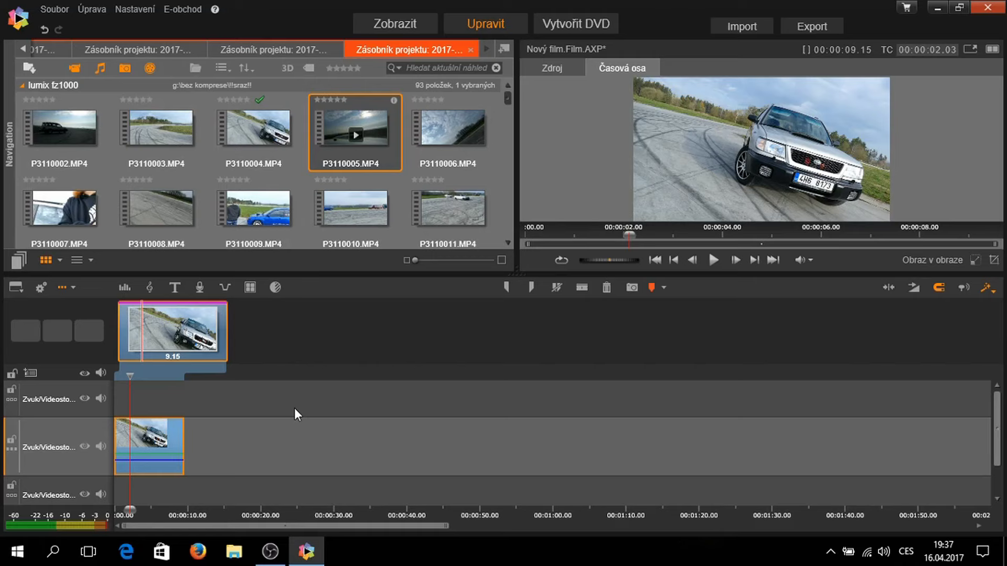
left_click(275, 541)
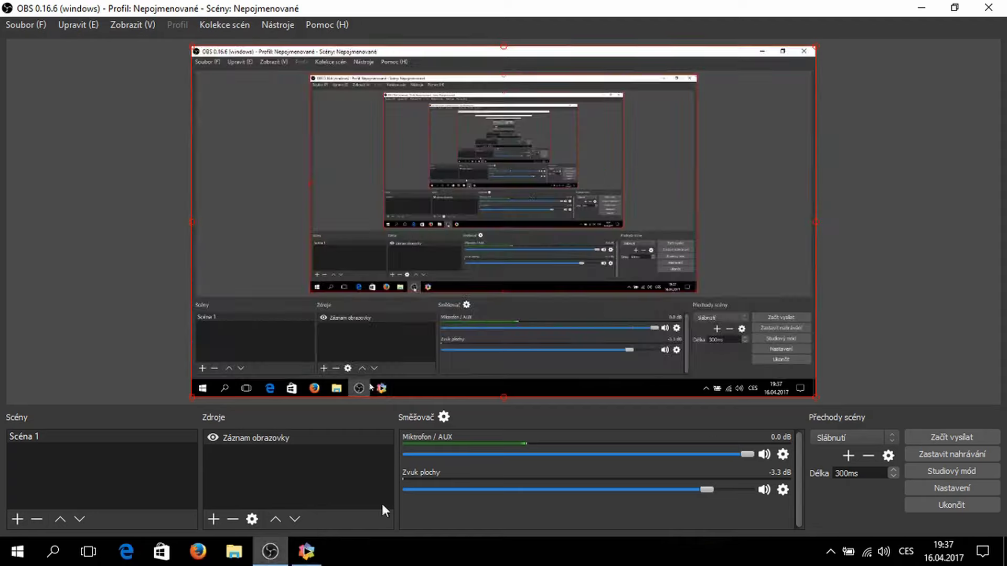
left_click(961, 454)
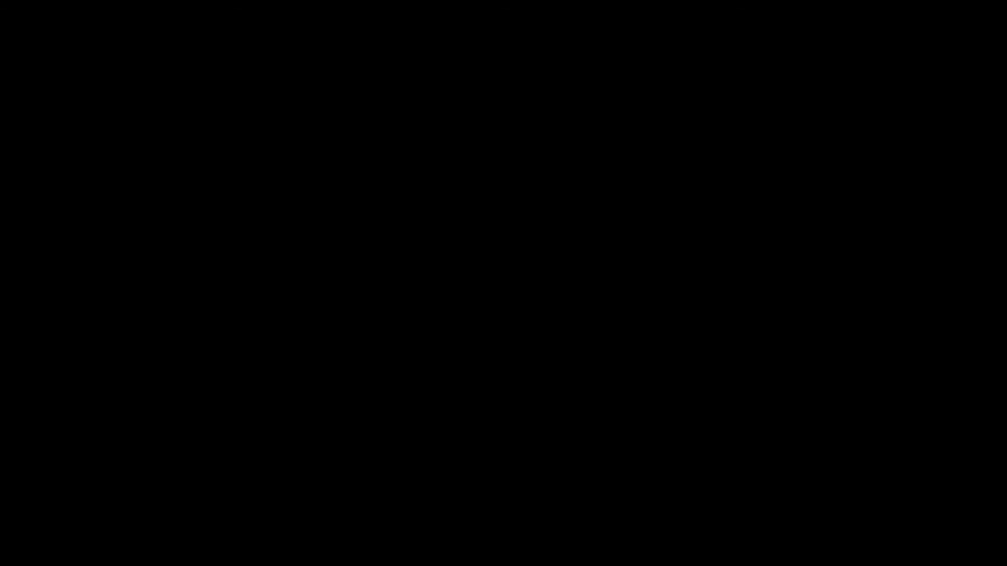